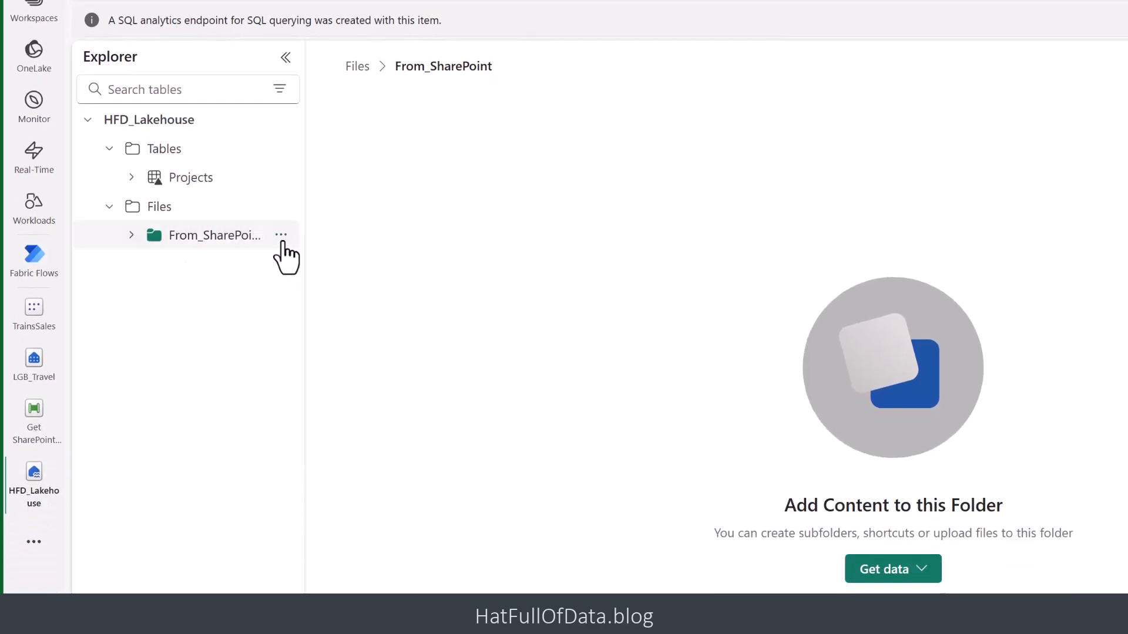
- Open the properties of the From_SharePoint folder in the lakehouse files and copy its URL
{"action": "left_click", "coordinate": [282, 236]}
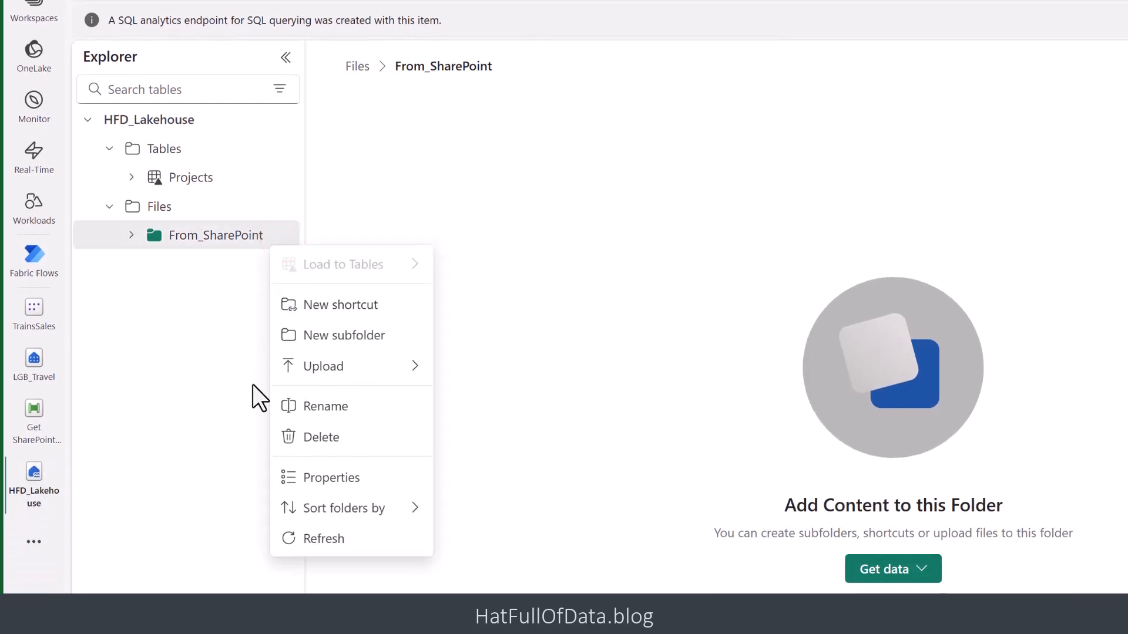
{"action": "left_click", "coordinate": [340, 479]}
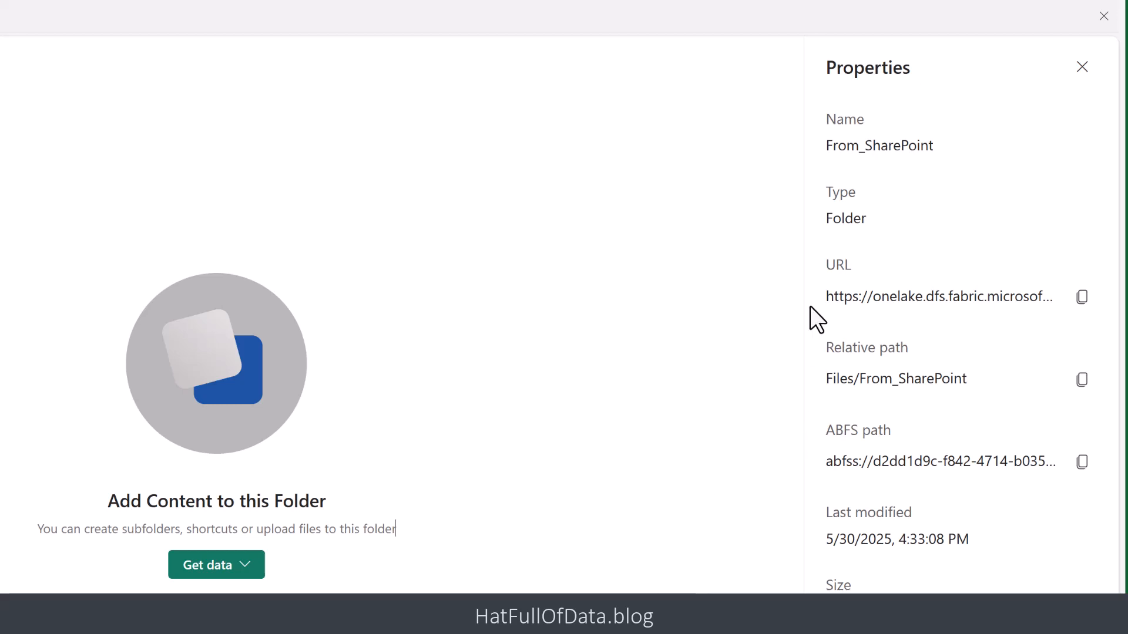
{"action": "left_click", "coordinate": [1083, 299]}
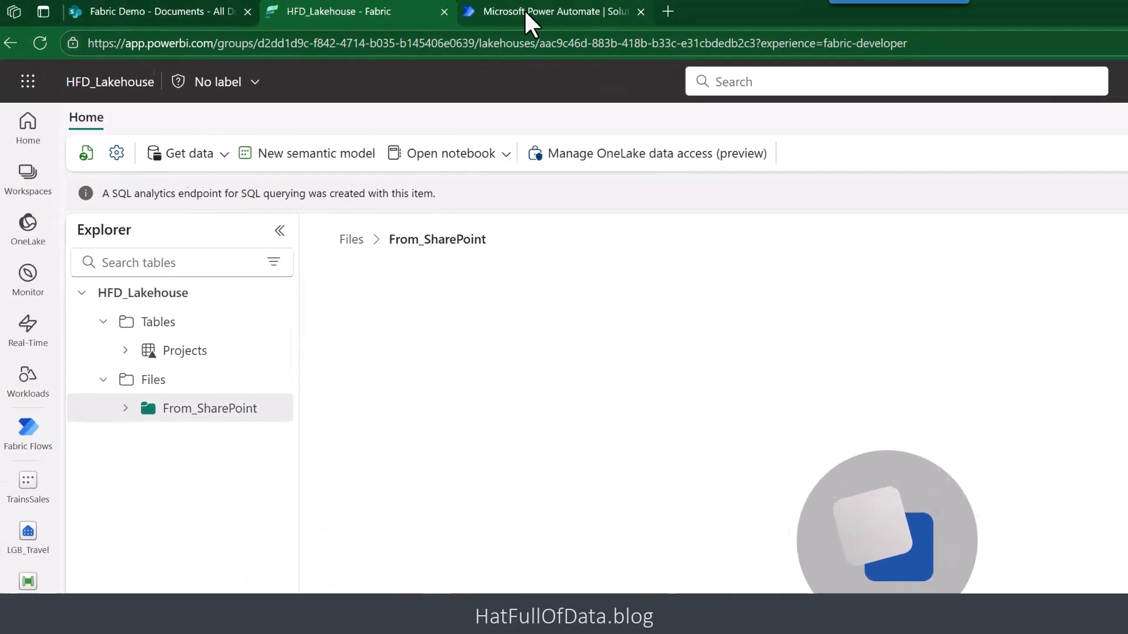
- Switch to Power Automate and start a new automated cloud flow named "Copy to Lakehouse" in the Fabric Demo solution
{"action": "left_click", "coordinate": [526, 10]}
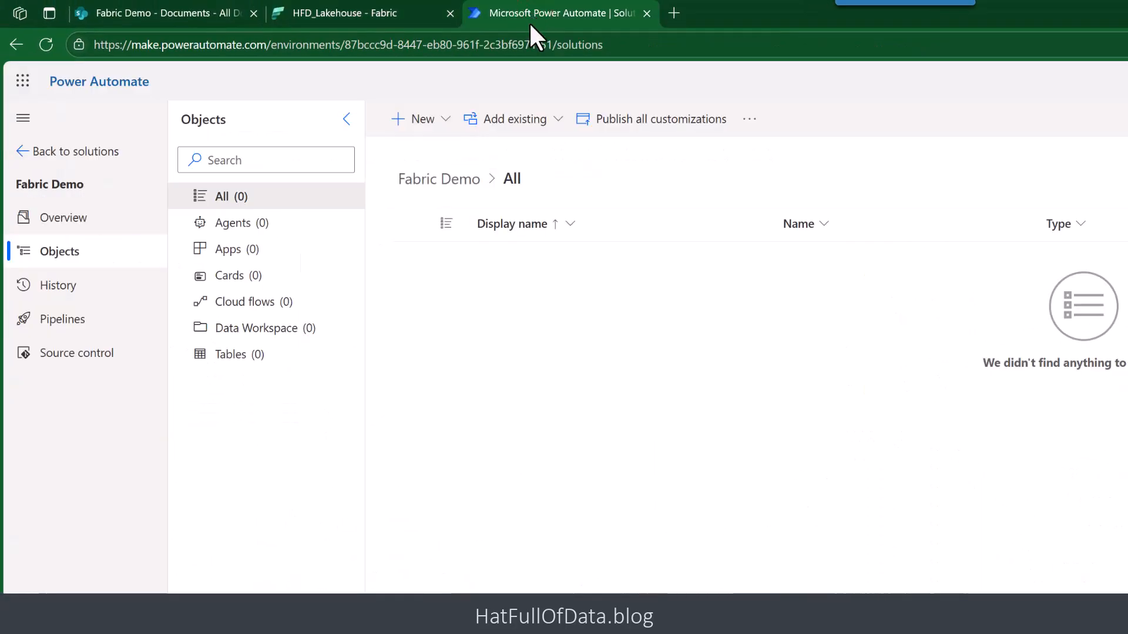
{"action": "left_click", "coordinate": [450, 119]}
{"action": "mouse_move", "coordinate": [439, 219]}
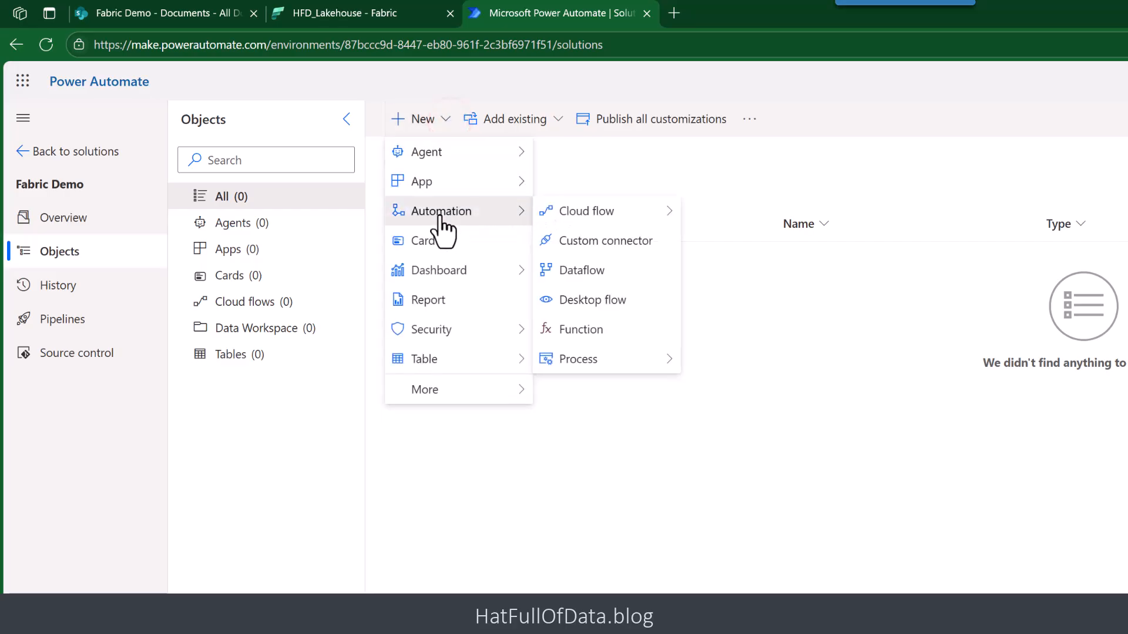
{"action": "mouse_move", "coordinate": [596, 222]}
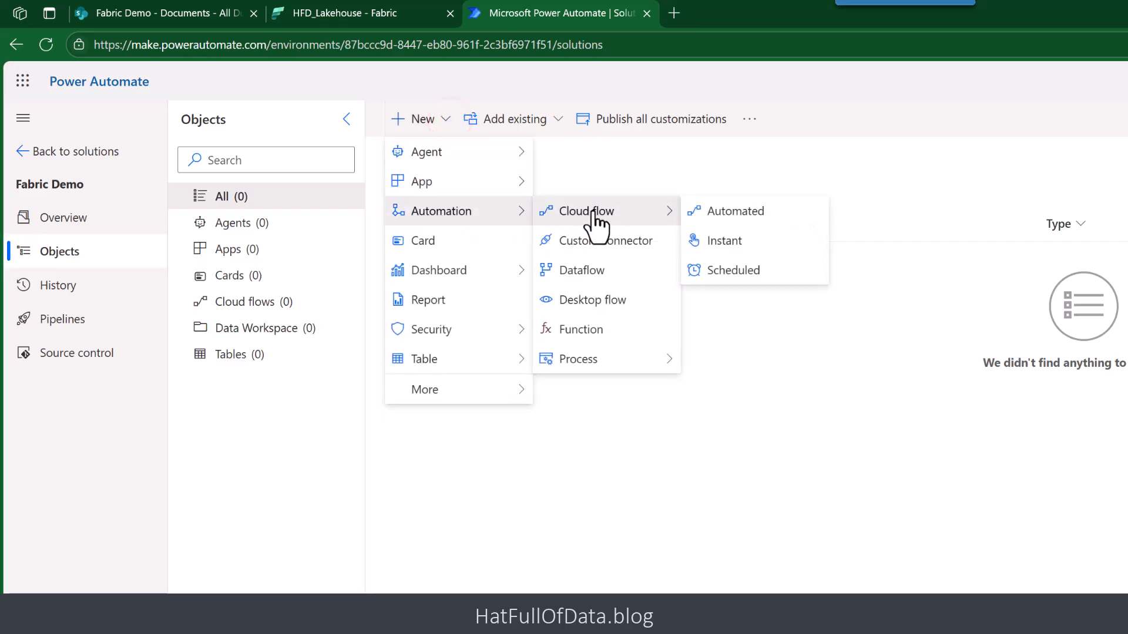
{"action": "left_click", "coordinate": [728, 215]}
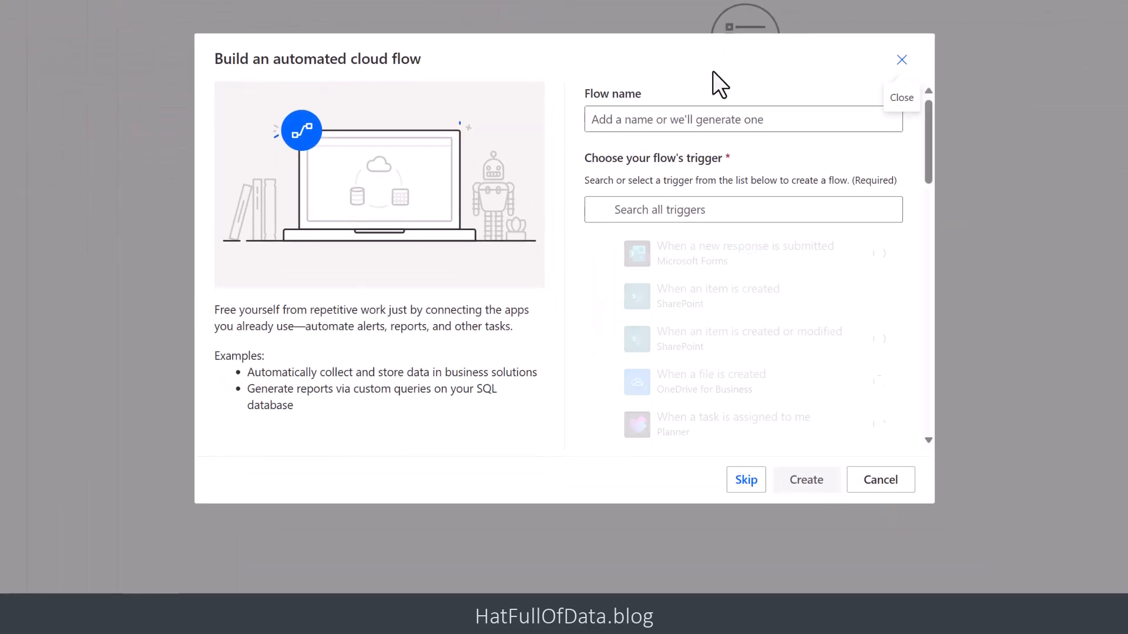
{"action": "left_click", "coordinate": [664, 118]}
{"action": "type", "text": "Copy to Lakehouse"}
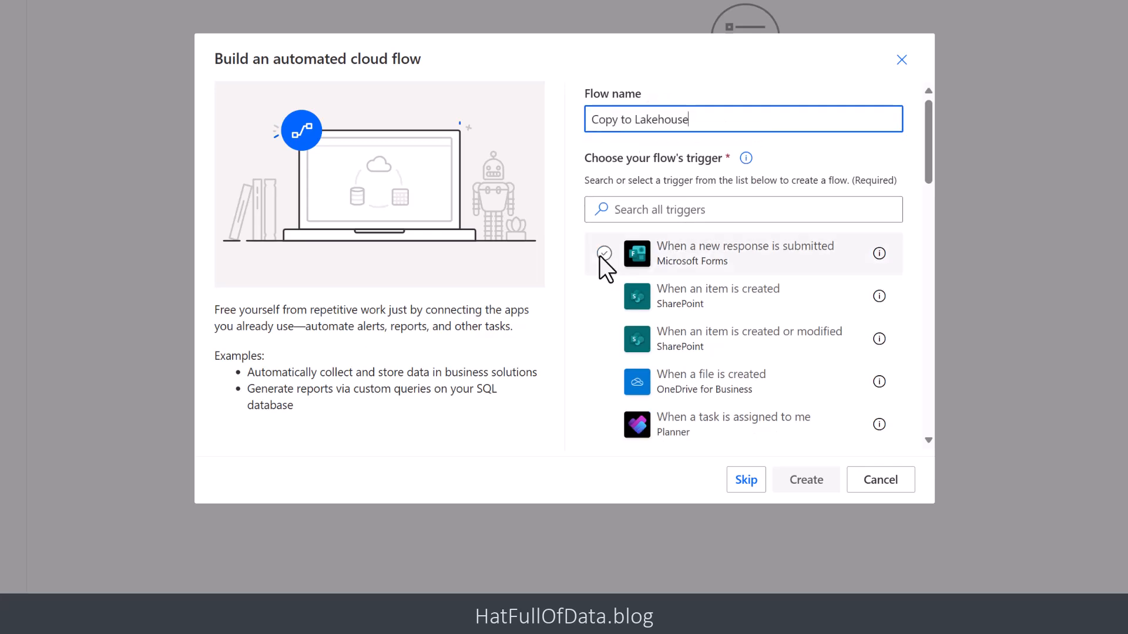
- Search the triggers for "file is created" and create the flow with SharePoint's "When a file is created (properties only)" trigger
{"action": "left_click", "coordinate": [652, 209]}
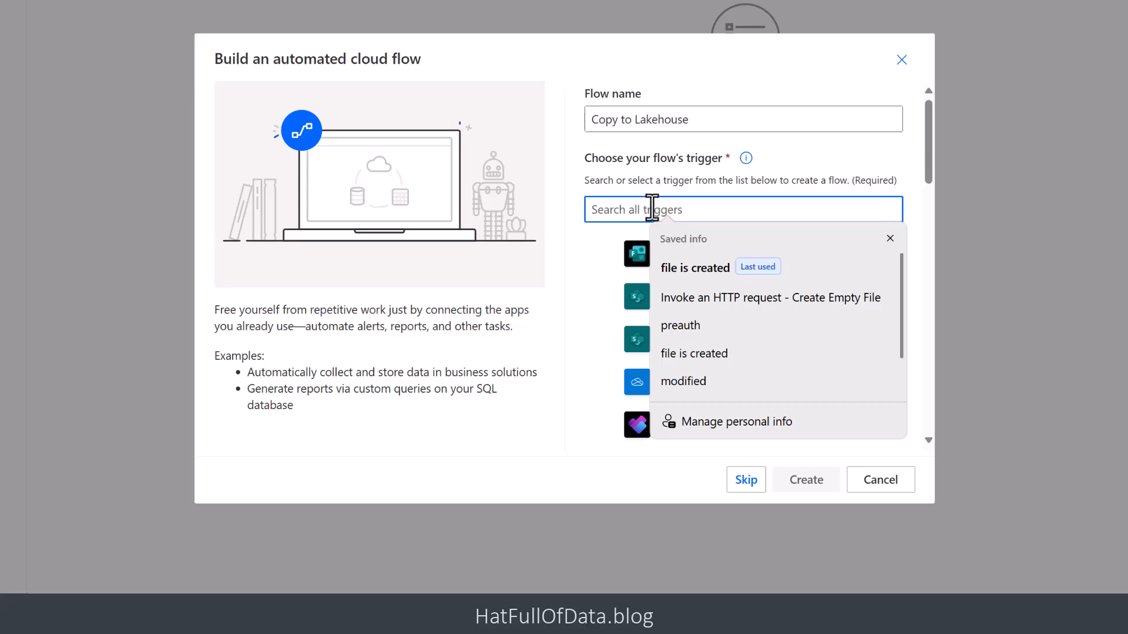
{"action": "left_click", "coordinate": [692, 268]}
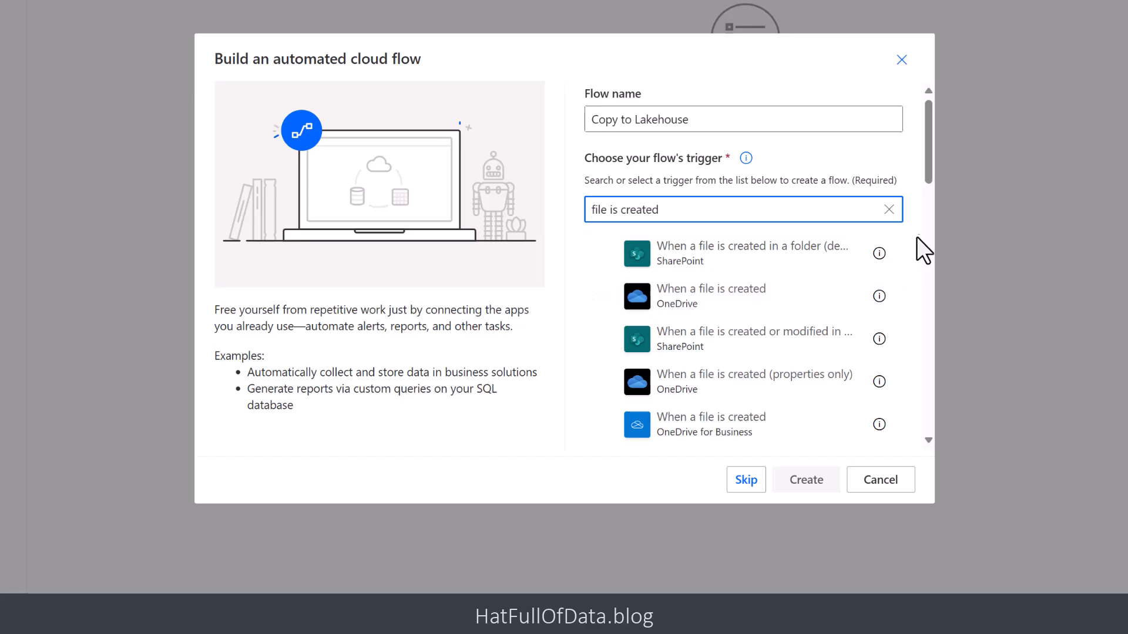
{"action": "left_click_drag", "start_coordinate": [931, 171], "coordinate": [926, 214]}
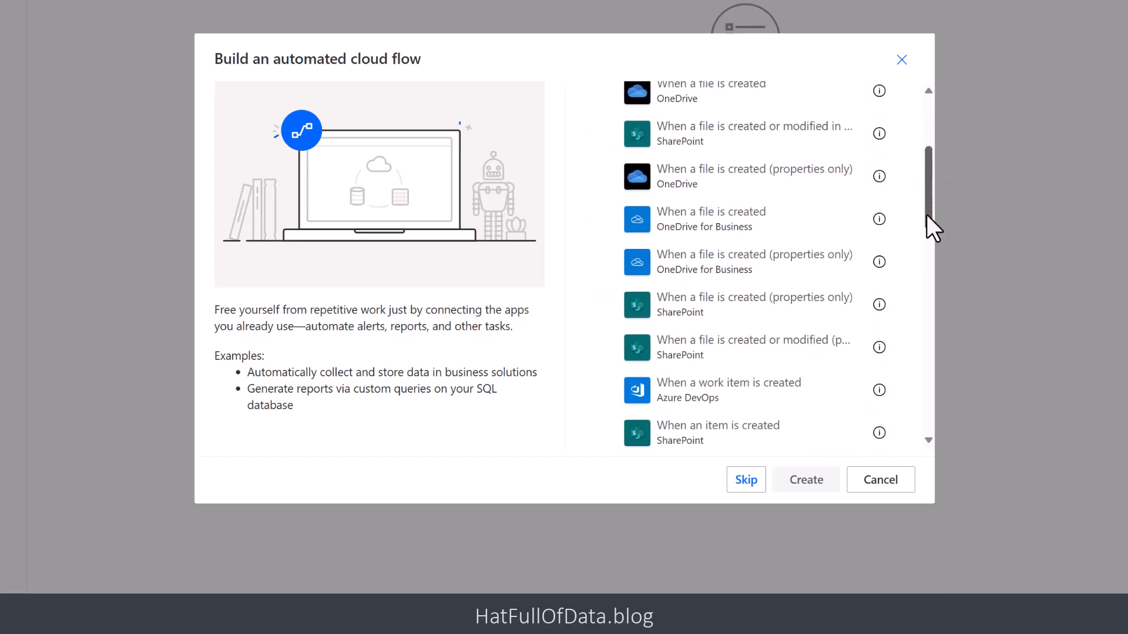
{"action": "left_click", "coordinate": [760, 304]}
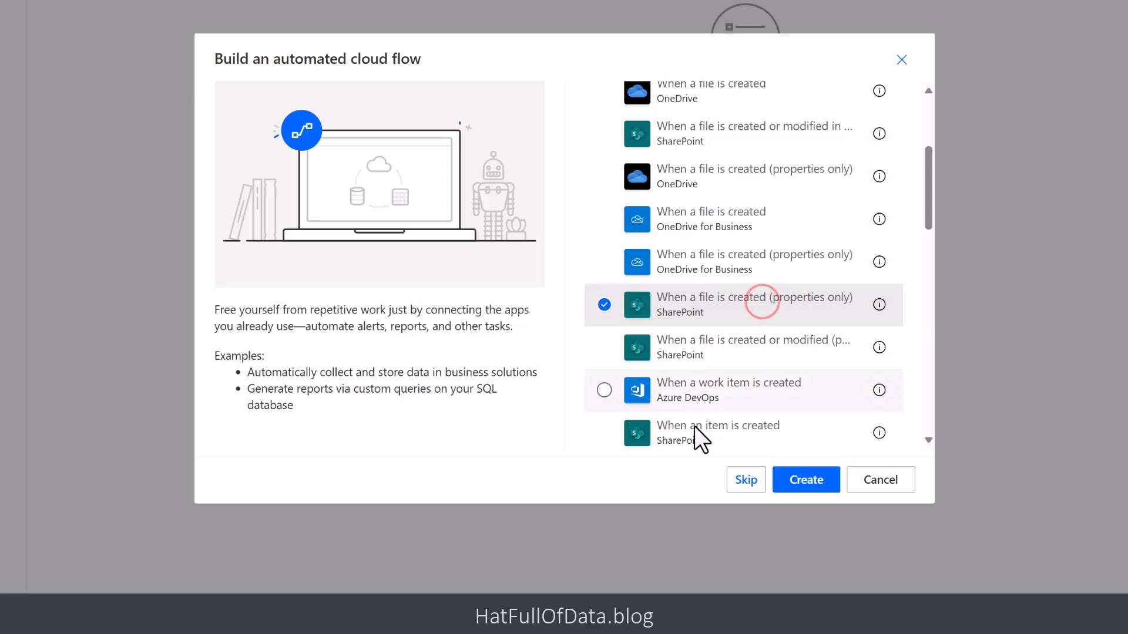
{"action": "left_click", "coordinate": [808, 491]}
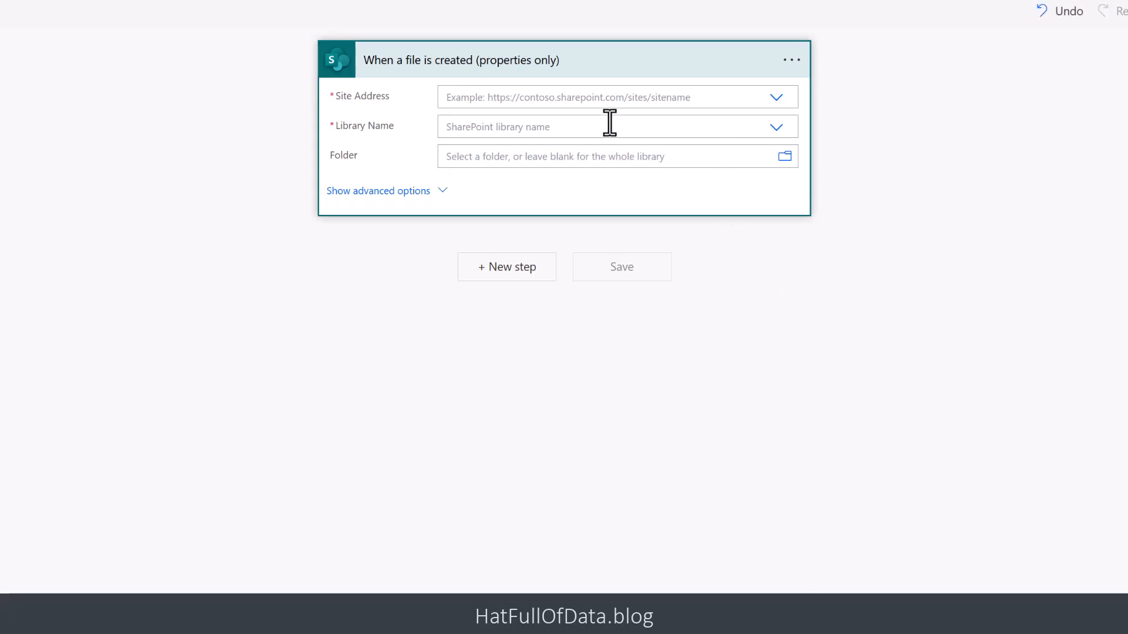
- Set the trigger's site address to Fabric Demo and its library name to Documents
{"action": "left_click", "coordinate": [774, 104]}
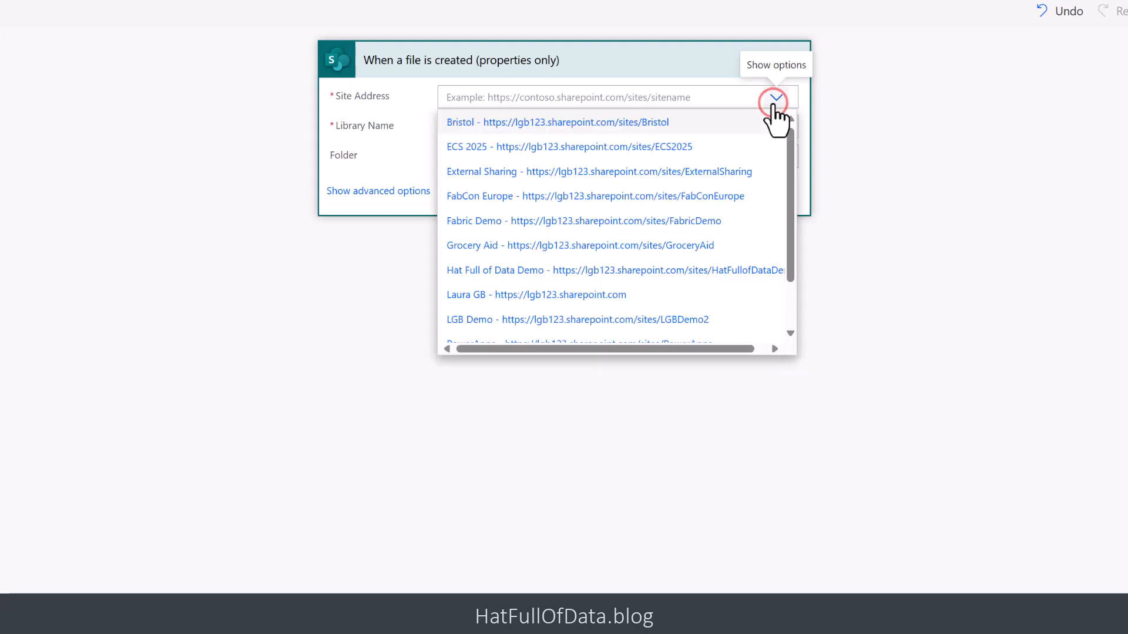
{"action": "left_click", "coordinate": [664, 221]}
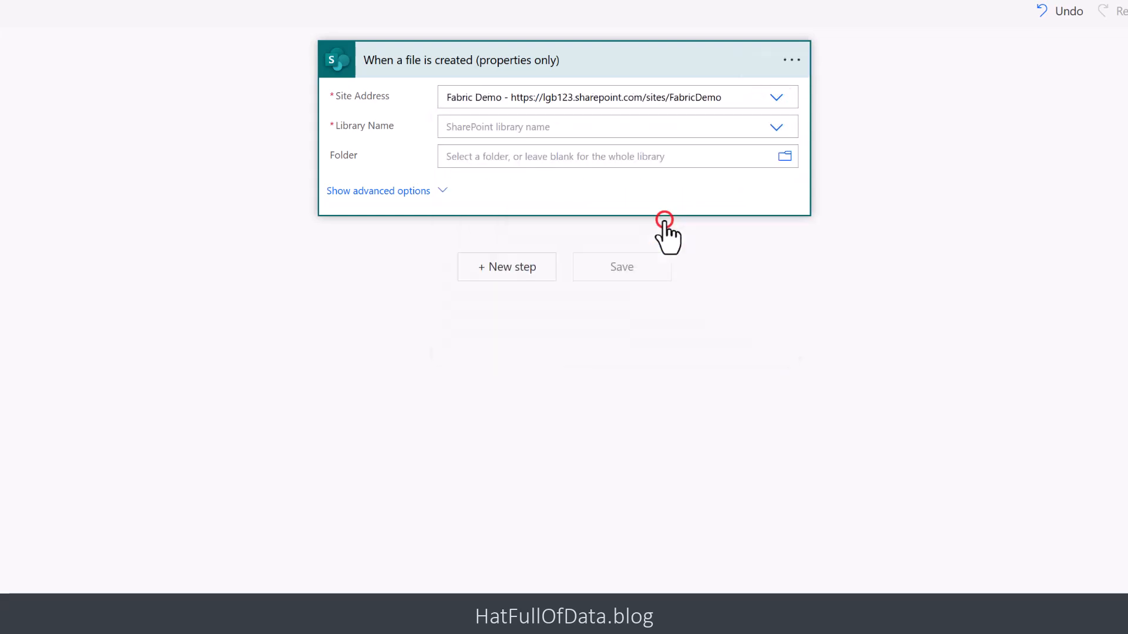
{"action": "left_click", "coordinate": [779, 128]}
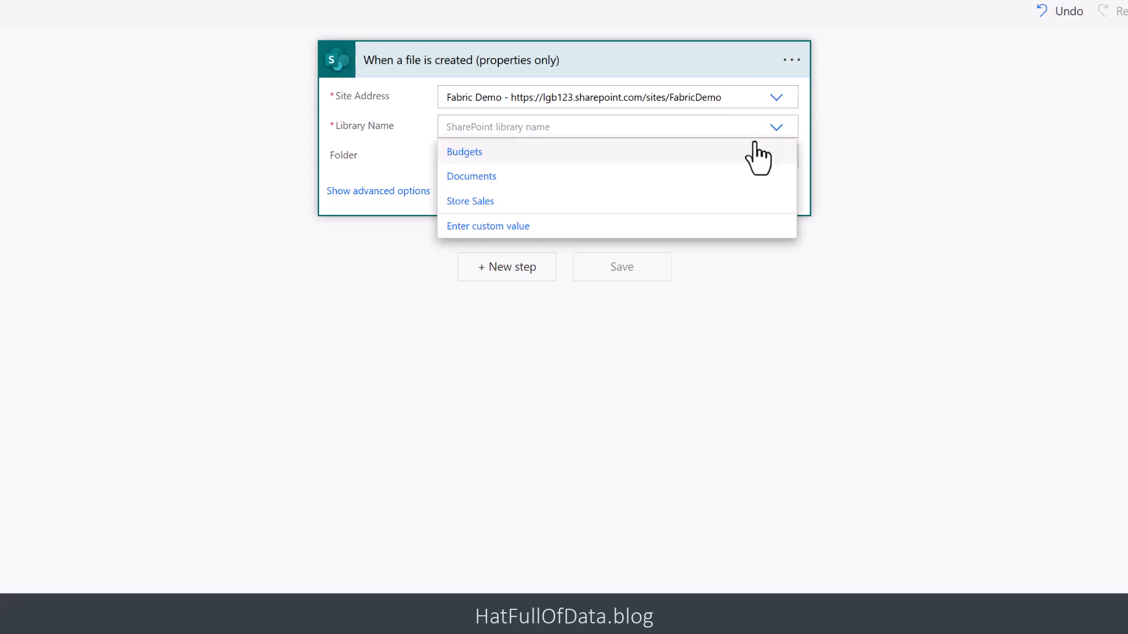
{"action": "left_click", "coordinate": [516, 178]}
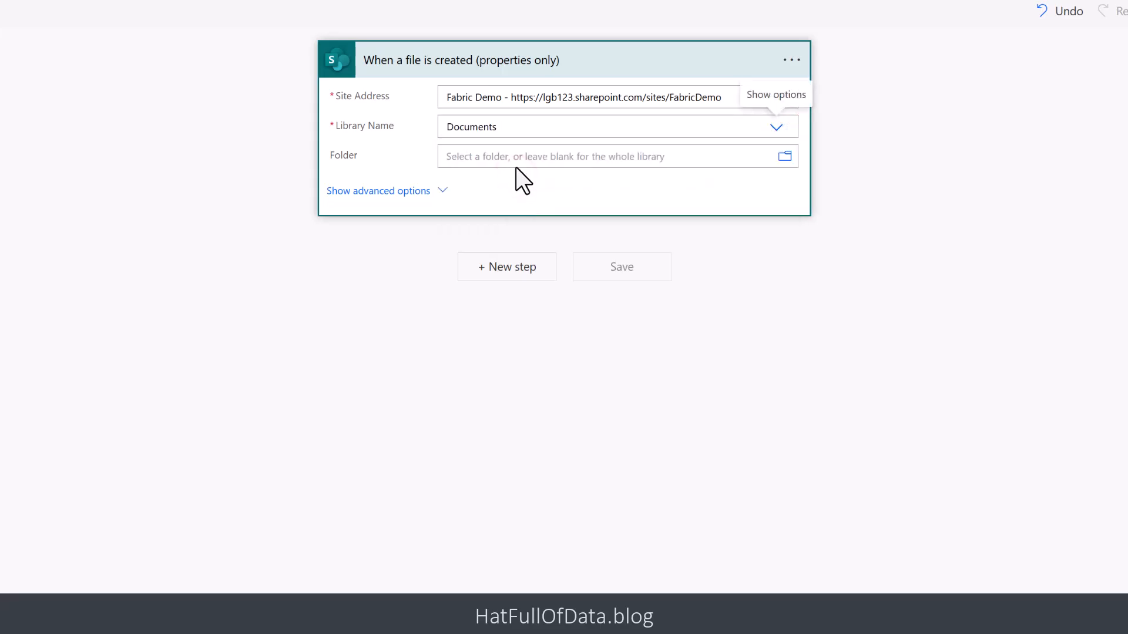
- Add a SharePoint Get file content action after the trigger and set its site address to Fabric Demo
{"action": "left_click", "coordinate": [512, 275]}
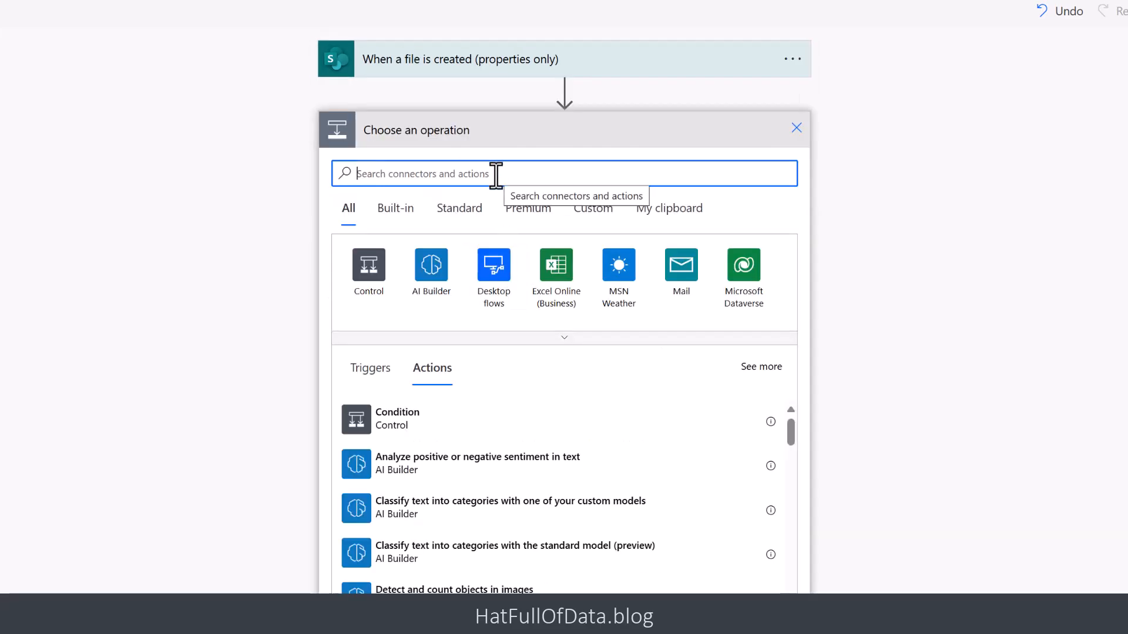
{"action": "type", "text": "file contents"}
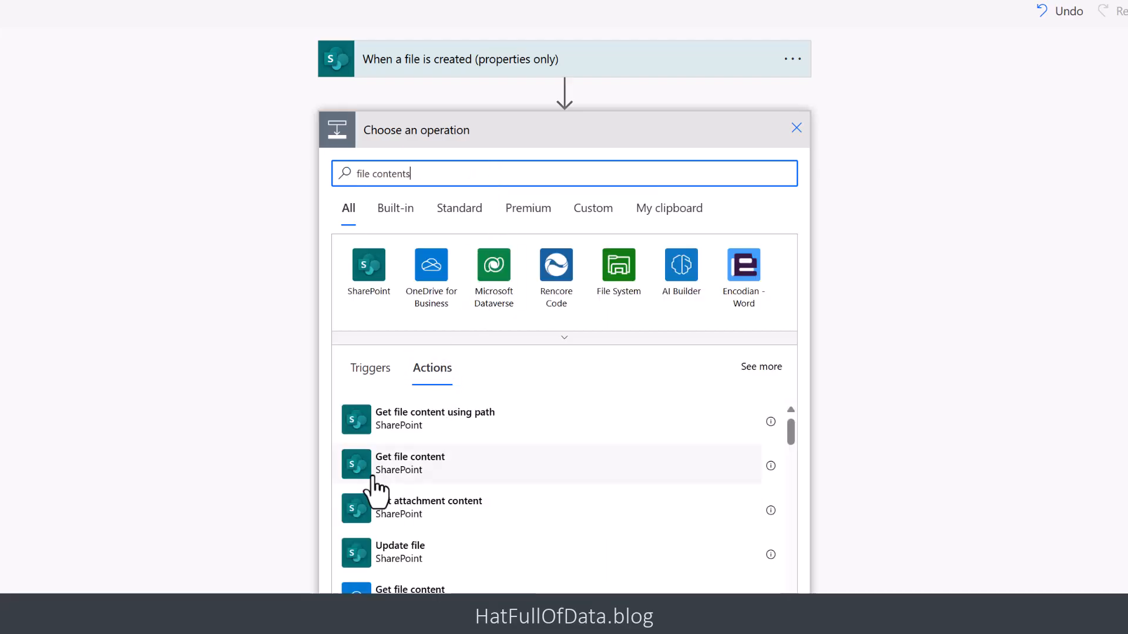
{"action": "left_click", "coordinate": [436, 470]}
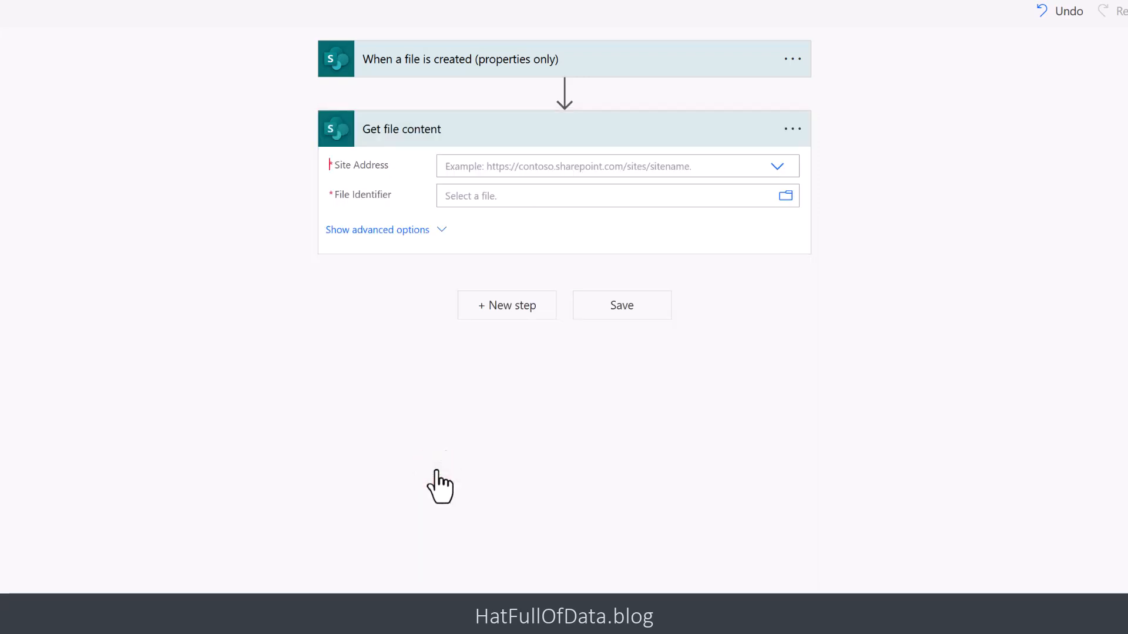
{"action": "left_click", "coordinate": [778, 167]}
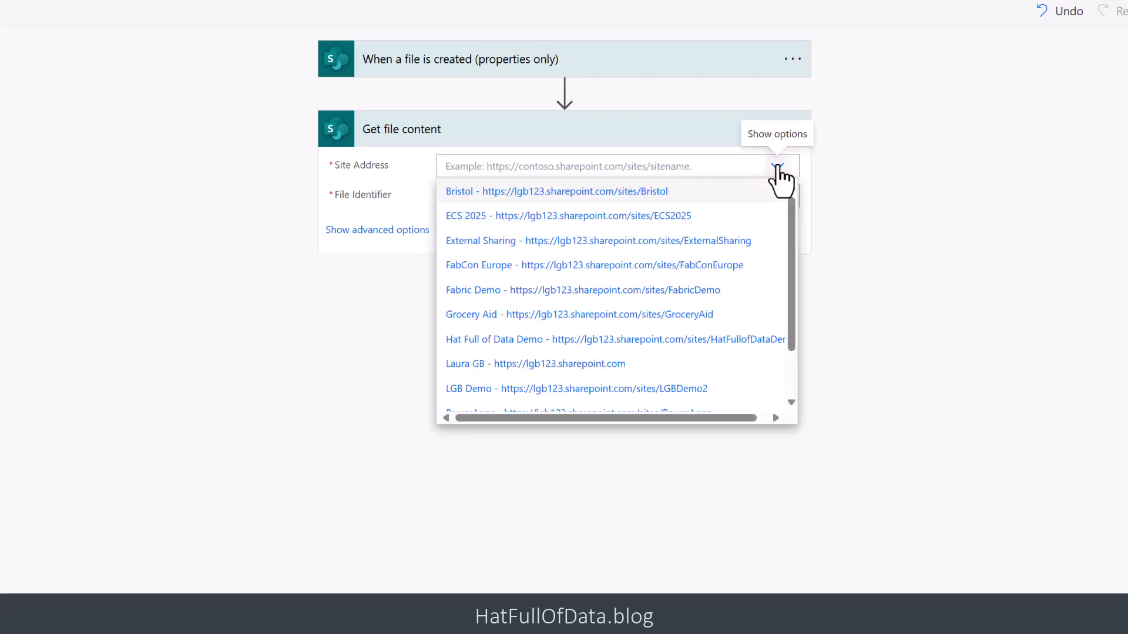
{"action": "left_click", "coordinate": [679, 291]}
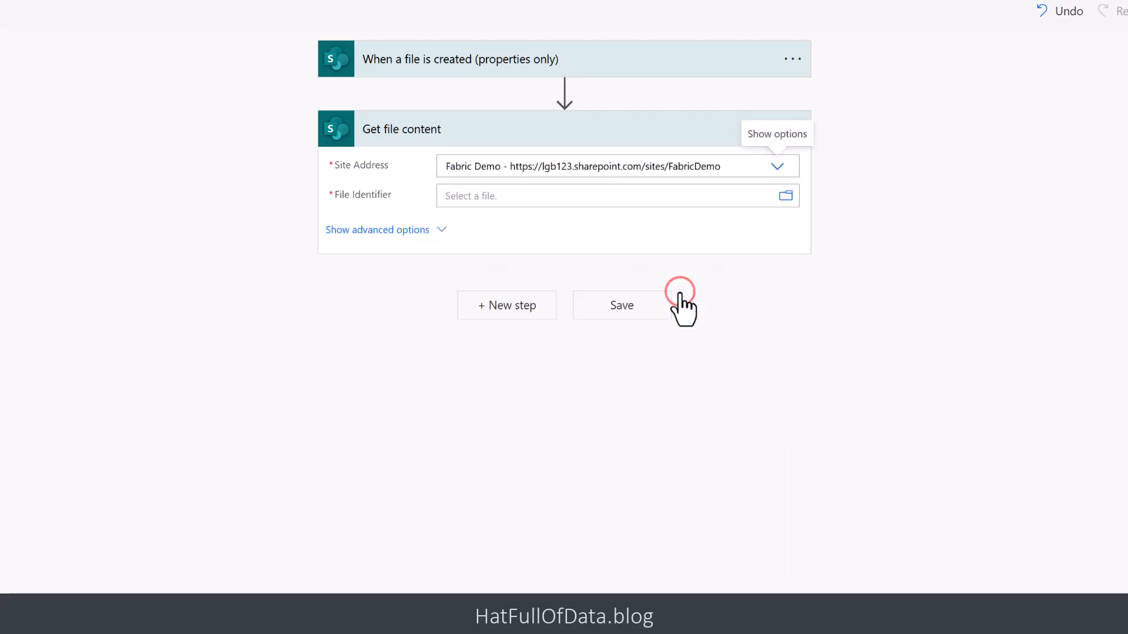
- Set the Get file content action's File Identifier to the trigger's Identifier dynamic value
{"action": "left_click", "coordinate": [560, 196]}
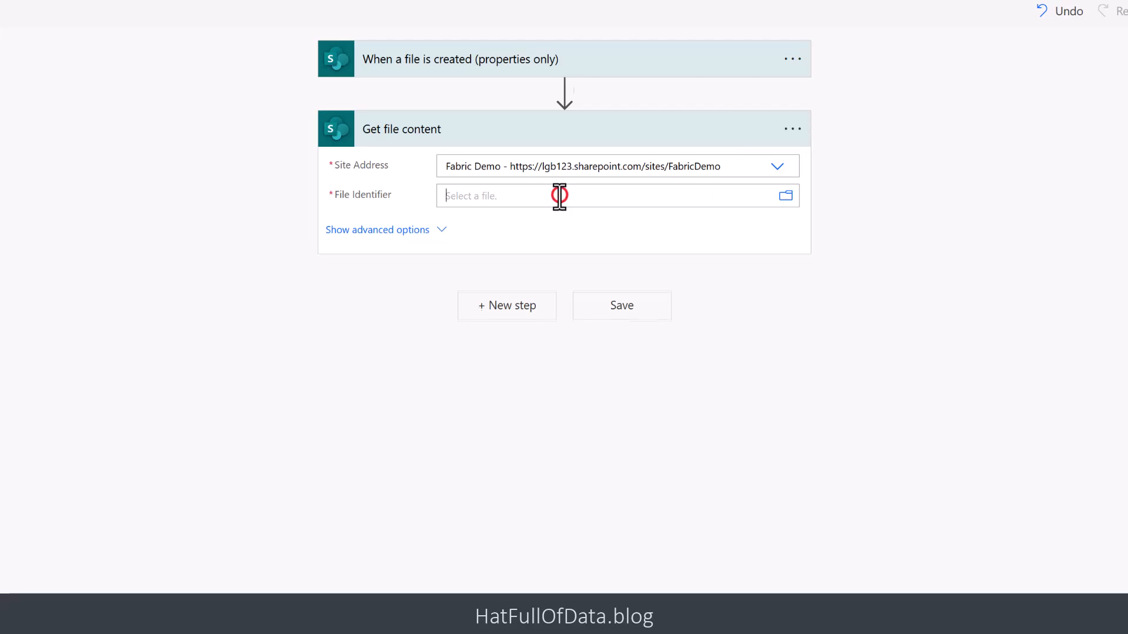
{"action": "left_click", "coordinate": [1020, 329]}
{"action": "type", "text": "ident"}
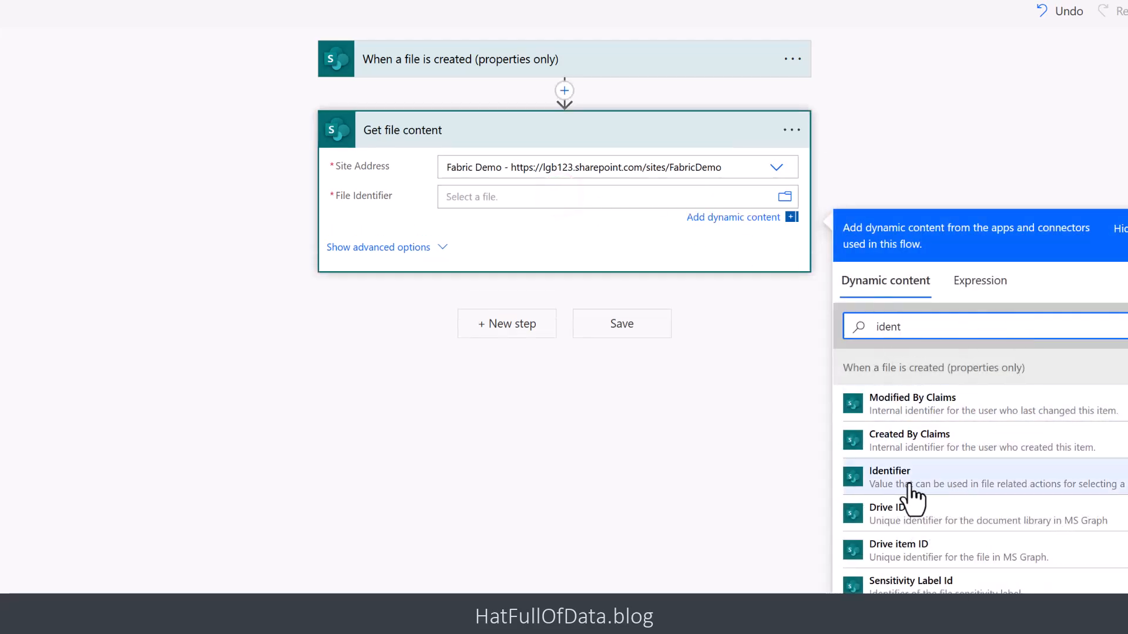
{"action": "left_click", "coordinate": [953, 477]}
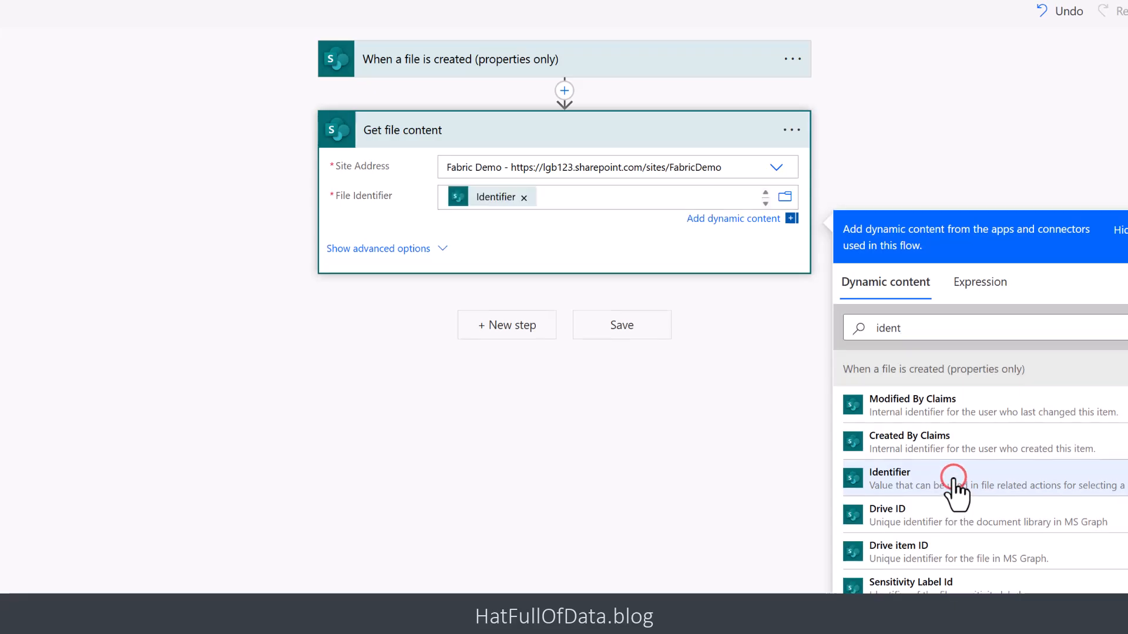
{"action": "left_click", "coordinate": [688, 567]}
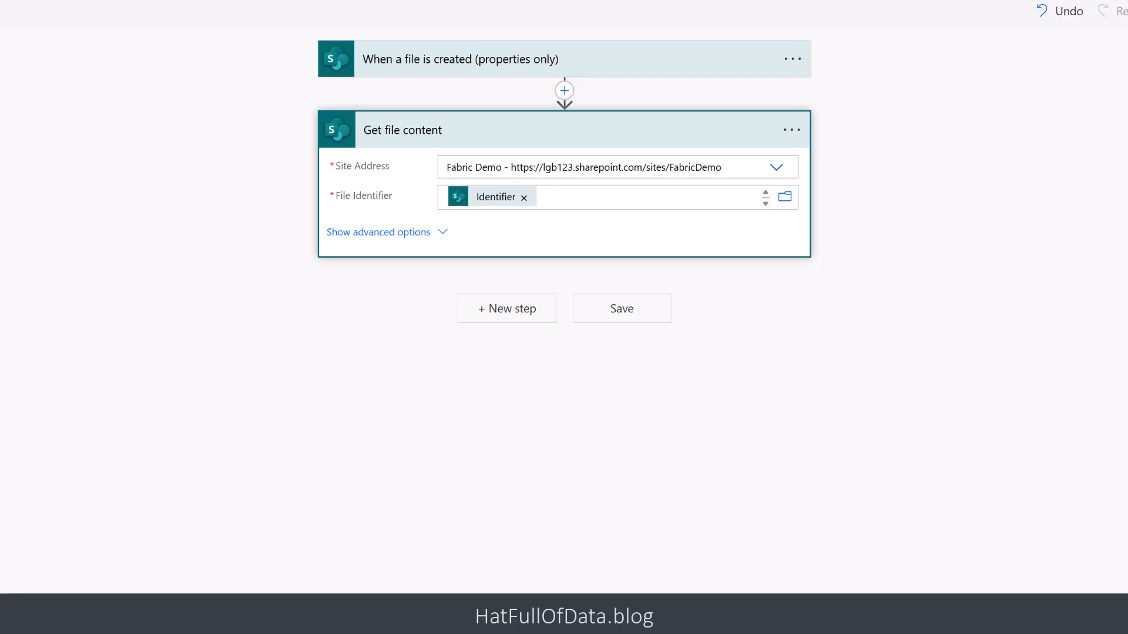
- Add a Data Operation Compose action after Get file content
{"action": "left_click", "coordinate": [494, 308]}
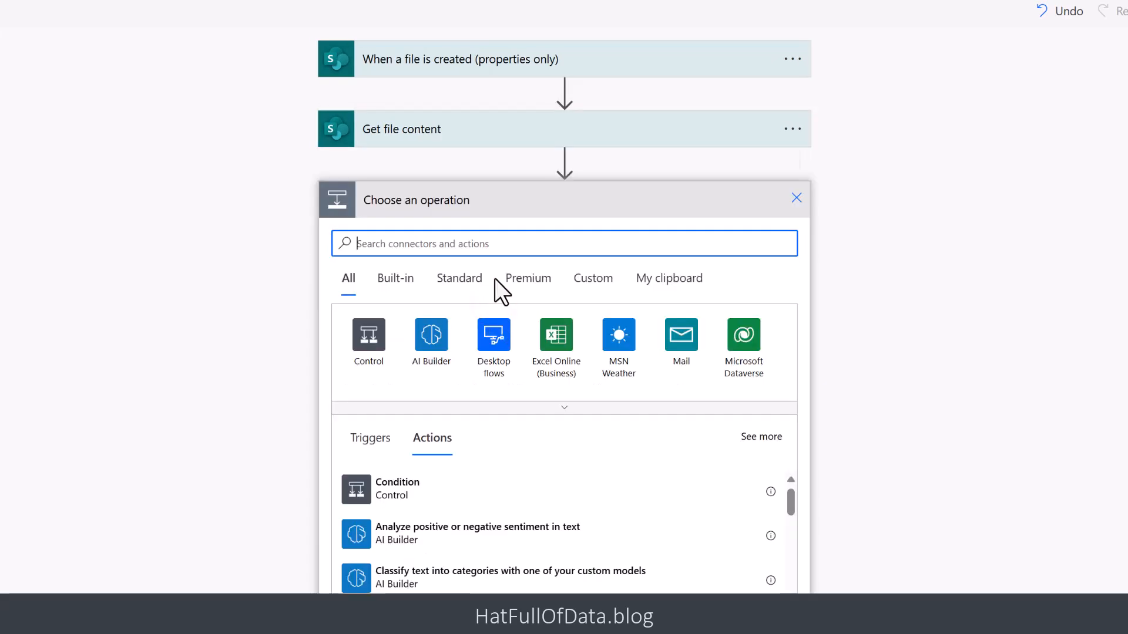
{"action": "type", "text": "compose"}
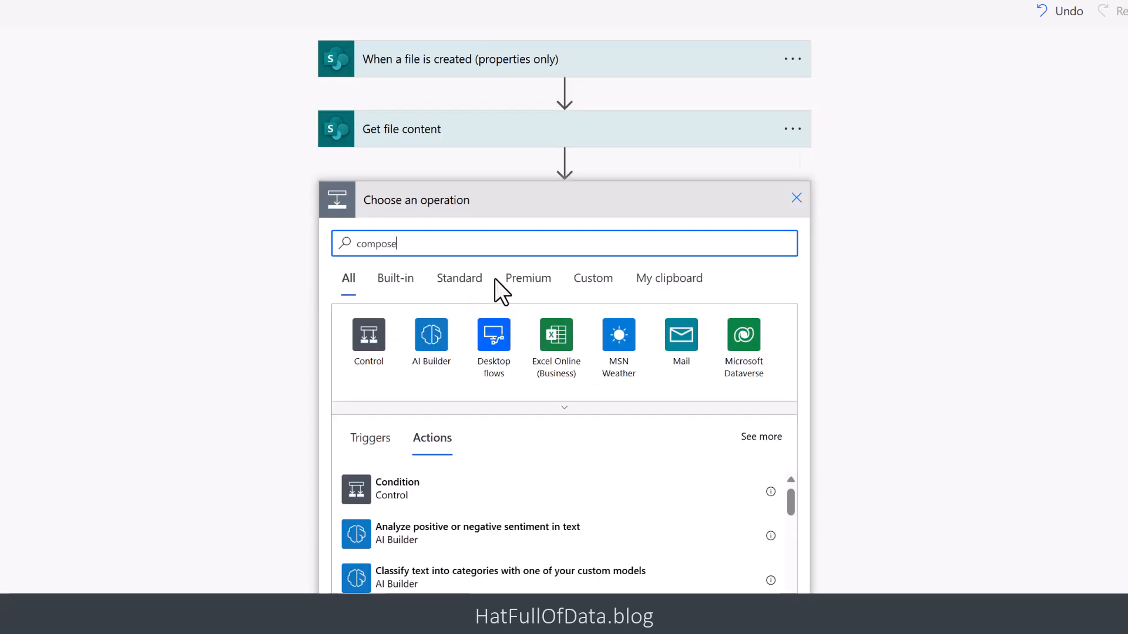
{"action": "left_click", "coordinate": [426, 488]}
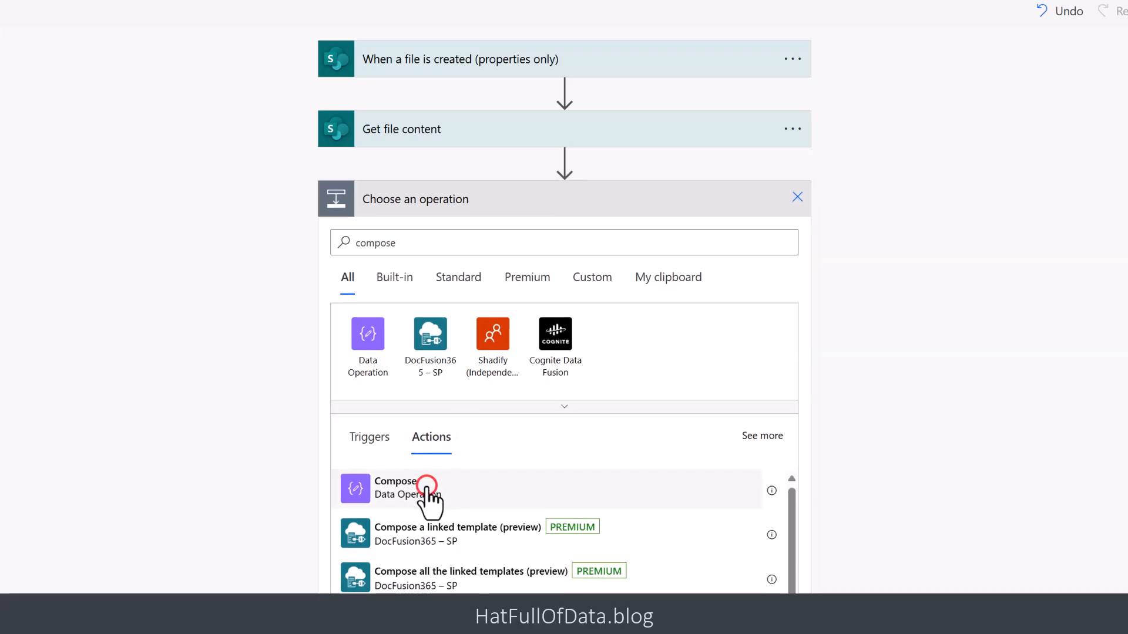
- Set the Compose inputs to the copied folder URL followed by "/" and the trigger's File name with extension dynamic value
{"action": "left_click", "coordinate": [500, 235]}
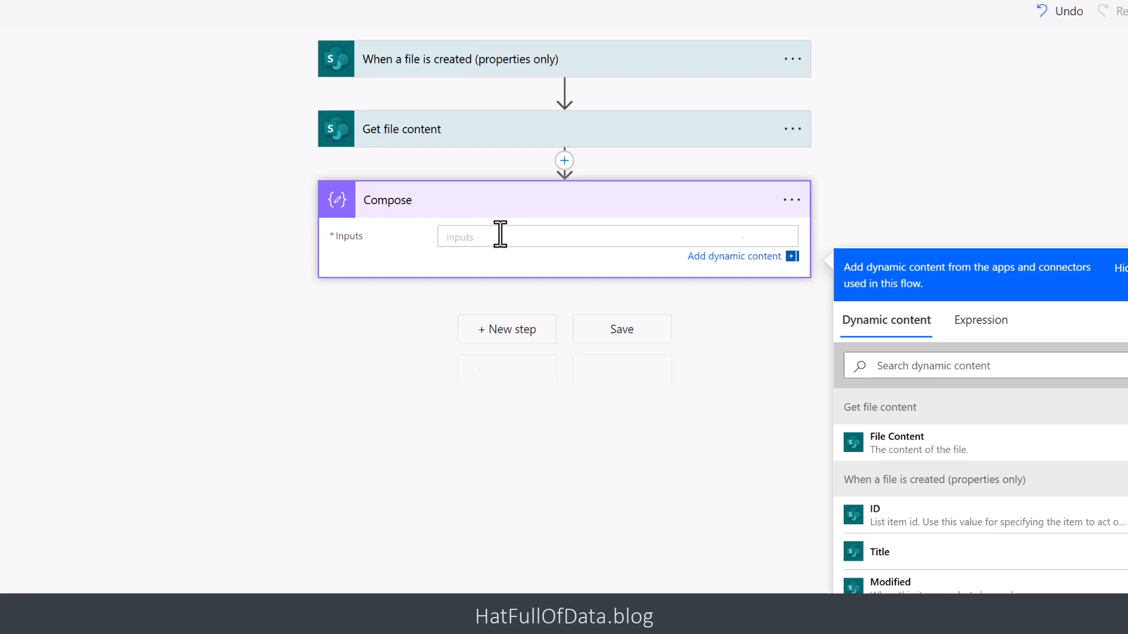
{"action": "type", "text": "https://onelake.dfs.fabric.microsoft.com/d2dd1d9c-f842-4714-b035-b145406e0639/aac9c46d-883b-418b-b33c-e31cbdedb2c3/Files/From_SharePoint"}
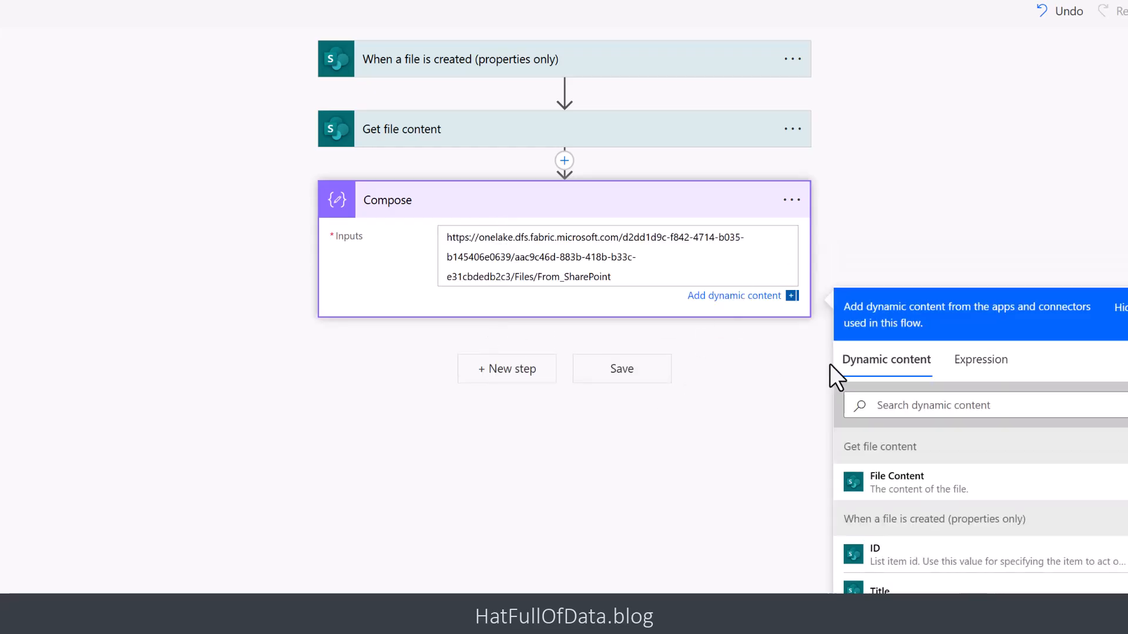
{"action": "type", "text": "/"}
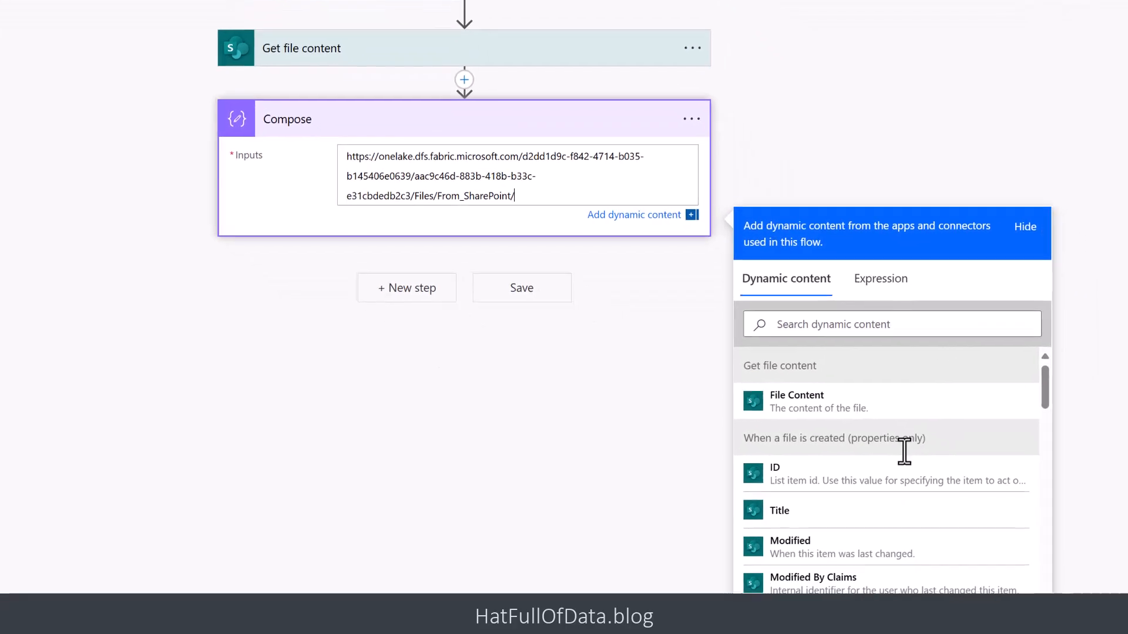
{"action": "left_click", "coordinate": [947, 387]}
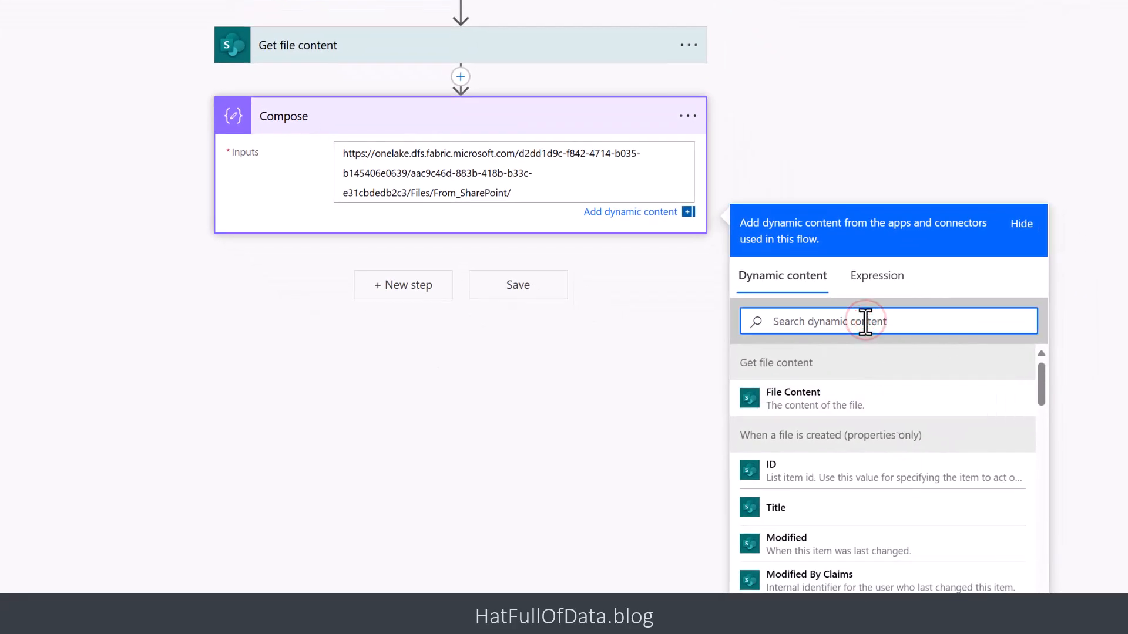
{"action": "type", "text": "file"}
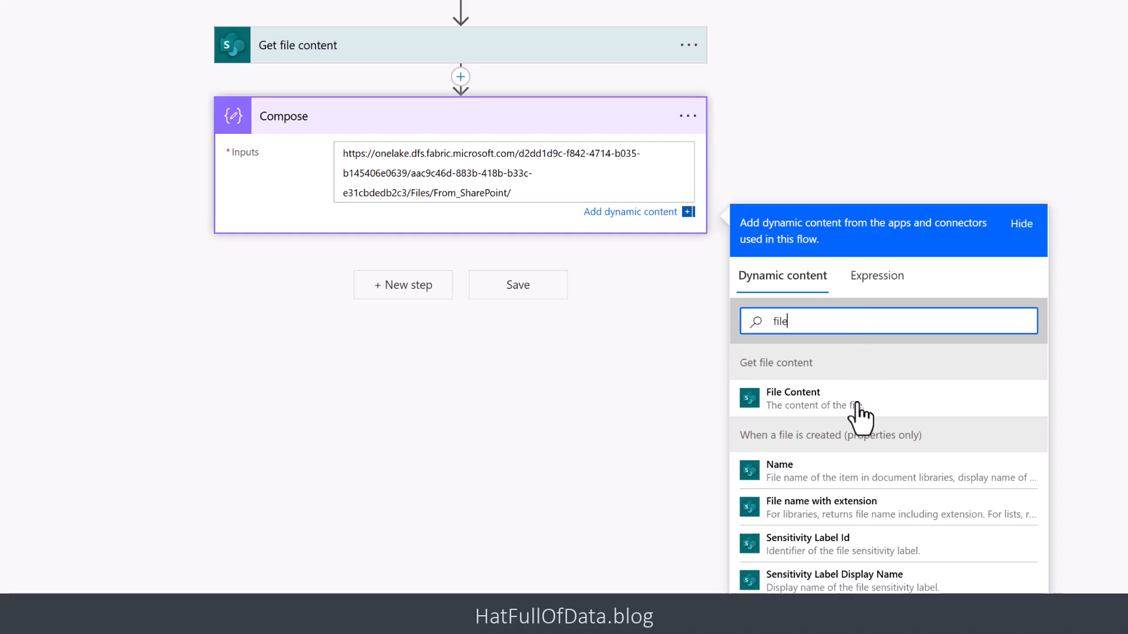
{"action": "left_click", "coordinate": [871, 517]}
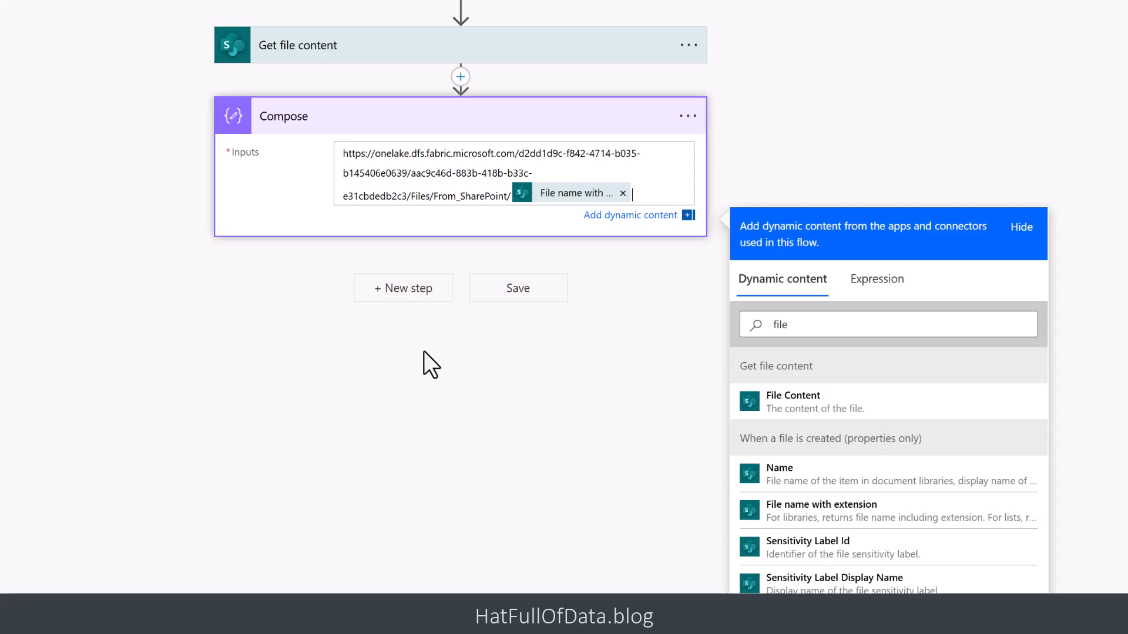
- Add an Invoke an HTTP request action from HTTP with Microsoft Entra ID (preauthorized) after Compose
{"action": "left_click", "coordinate": [399, 292]}
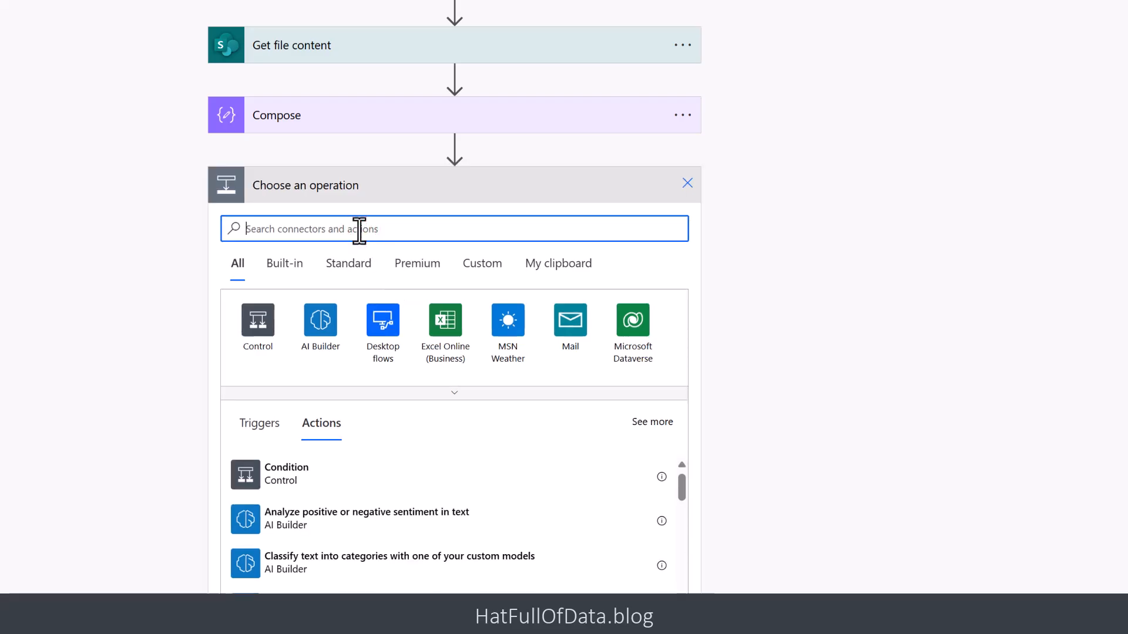
{"action": "type", "text": "pr"}
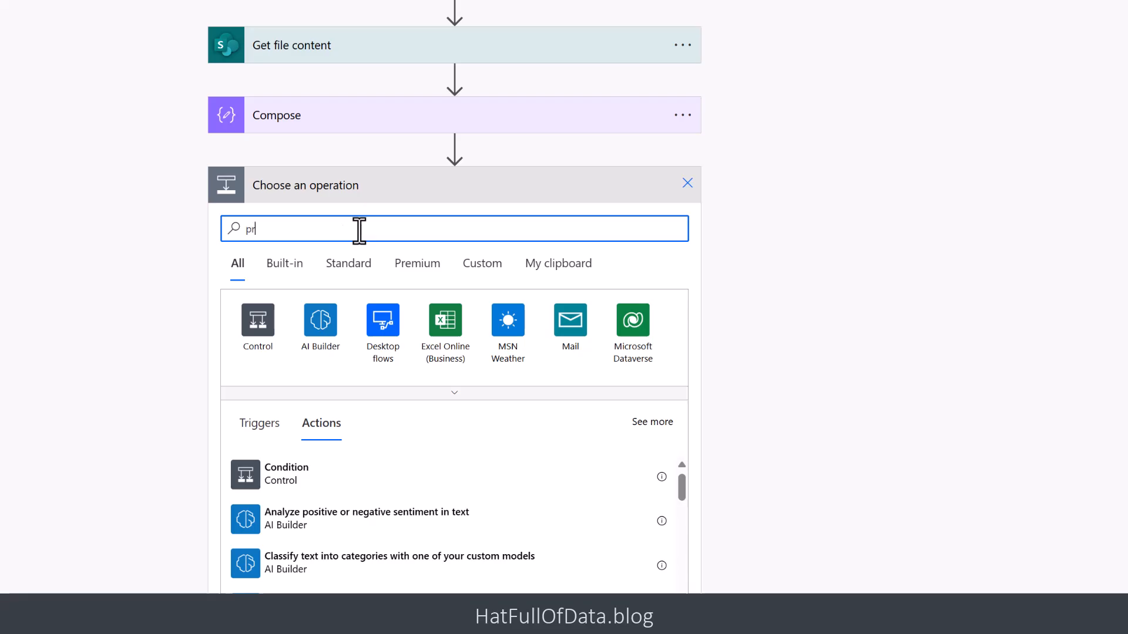
{"action": "type", "text": "eauth"}
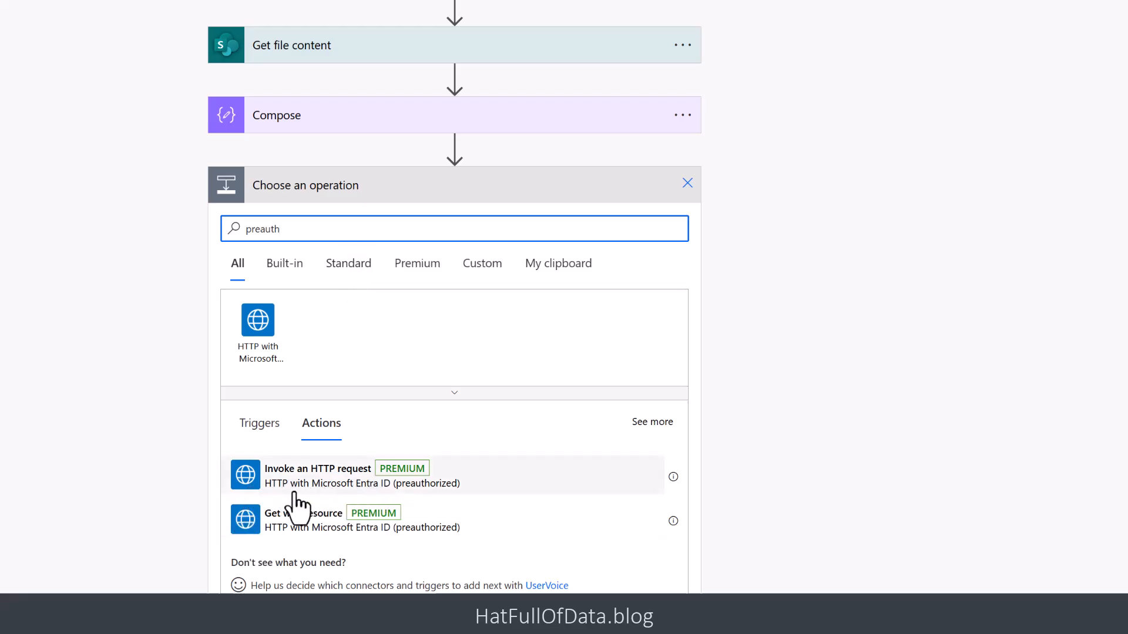
{"action": "left_click", "coordinate": [374, 474]}
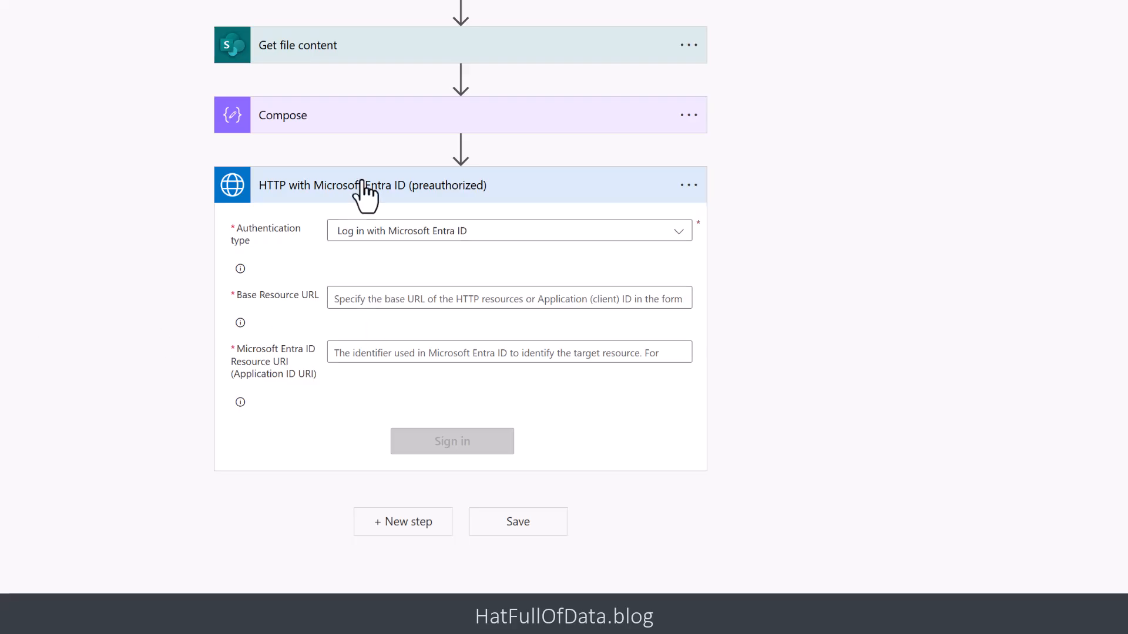
{"action": "left_click", "coordinate": [364, 118]}
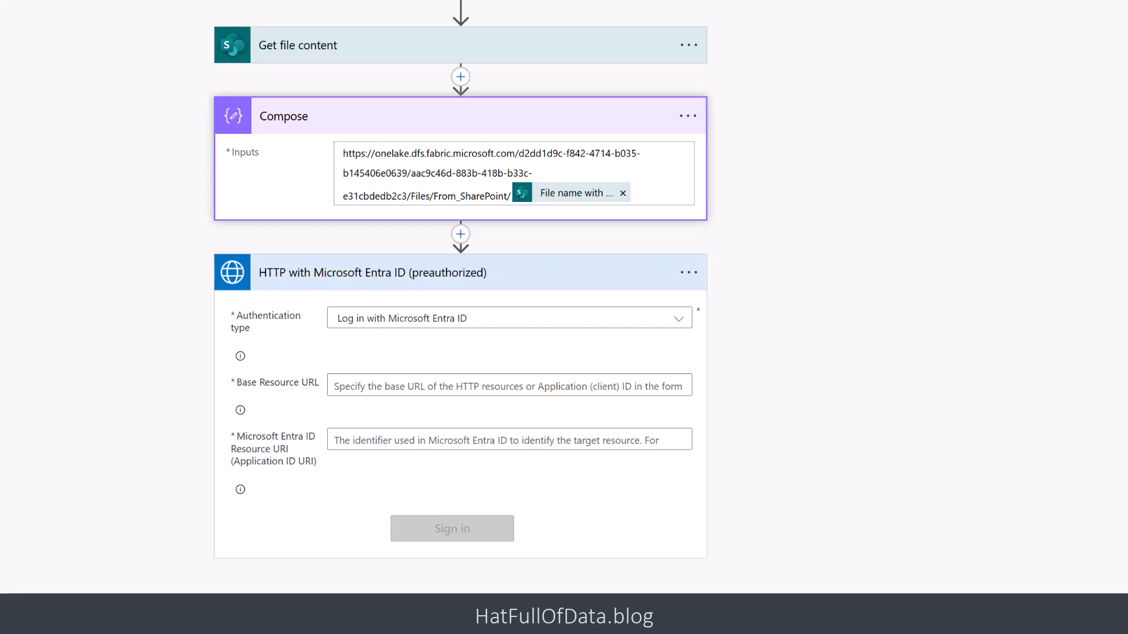
{"action": "left_click", "coordinate": [355, 390]}
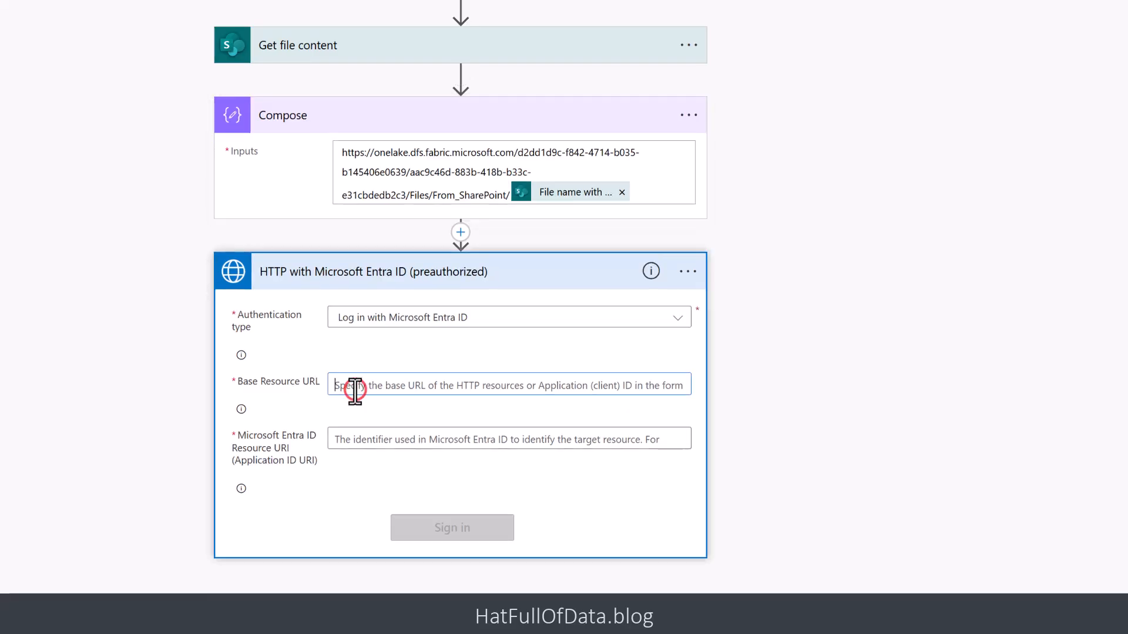
{"action": "type", "text": "https://onelake.dfs.fabric.microsoft.com/"}
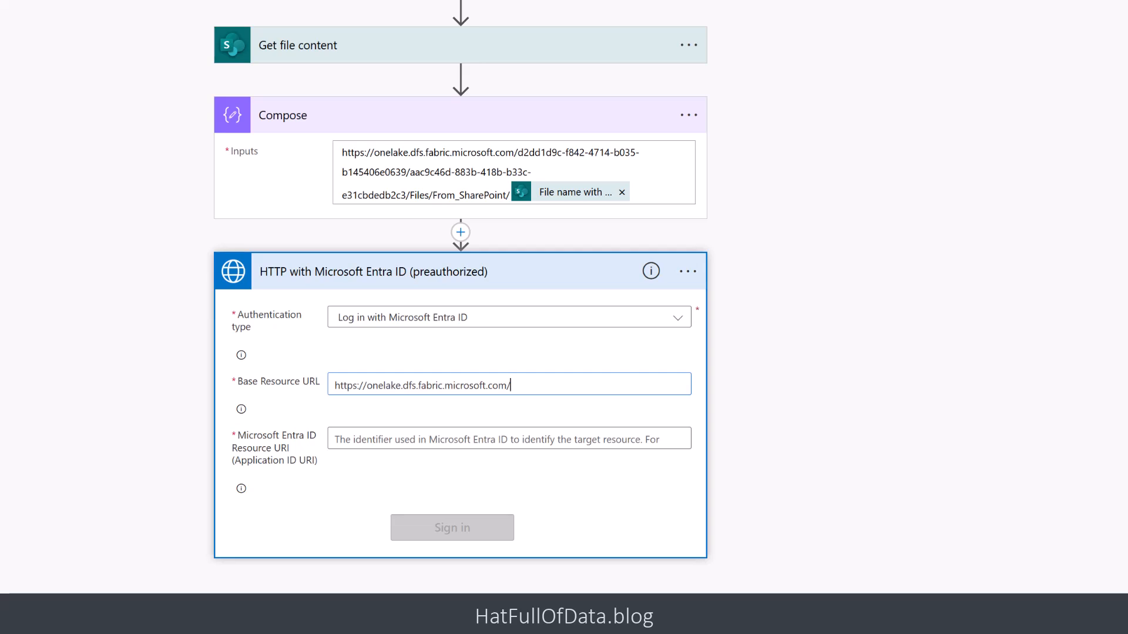
{"action": "left_click", "coordinate": [385, 440]}
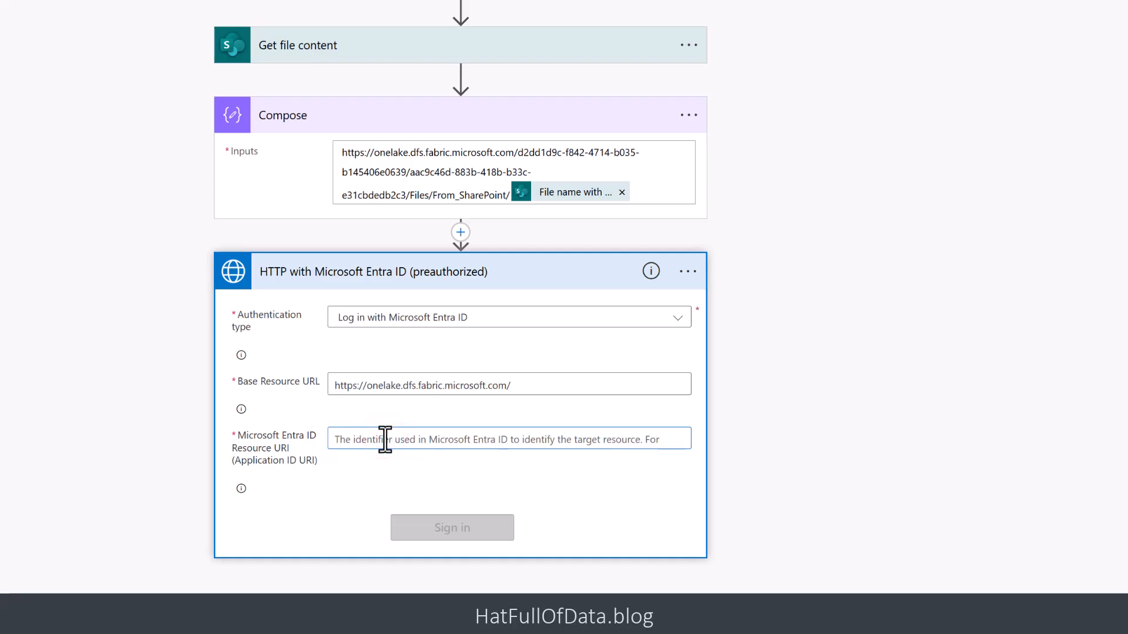
{"action": "type", "text": "https://storage.azure.com/"}
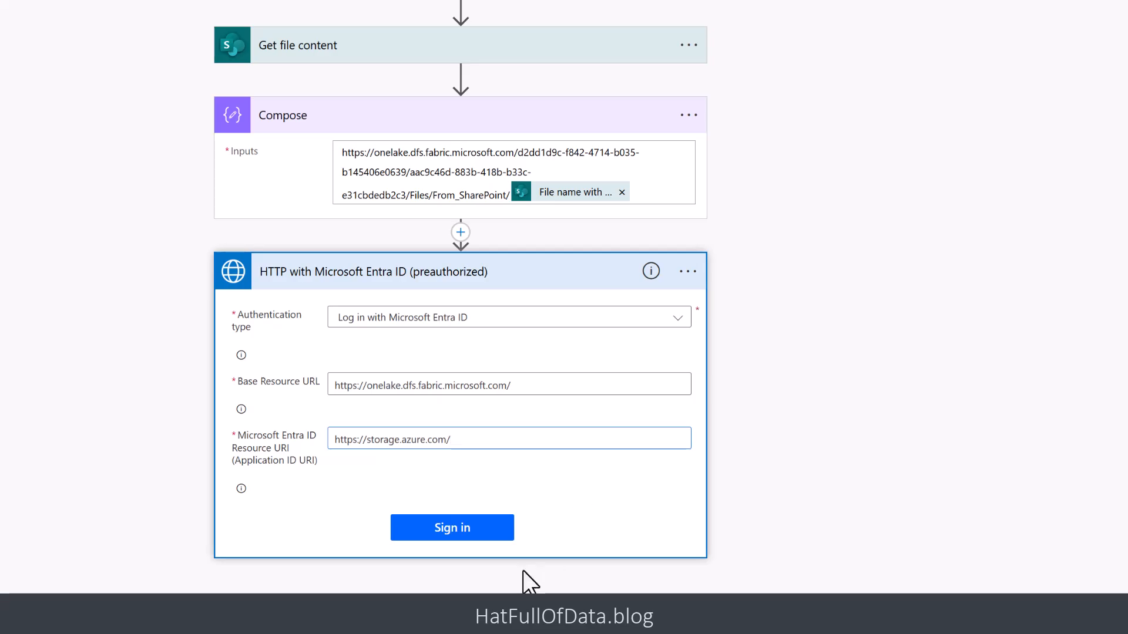
{"action": "left_click", "coordinate": [459, 527]}
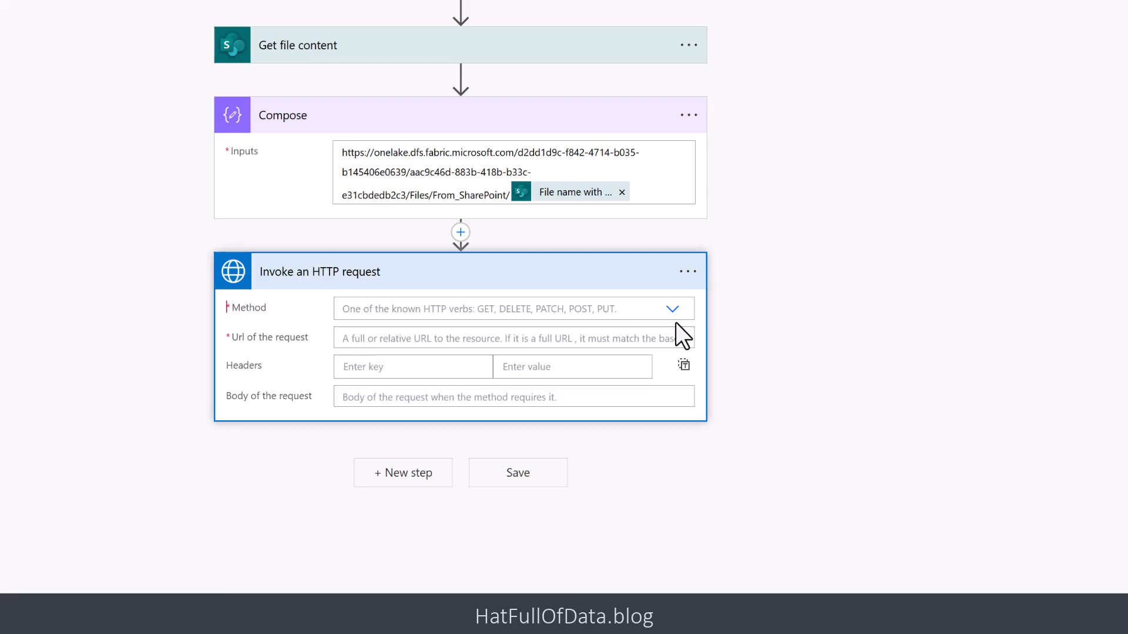
- Set the HTTP request's method to PUT and its URL to the Compose Outputs value followed by "?resource=file"
{"action": "left_click", "coordinate": [673, 310]}
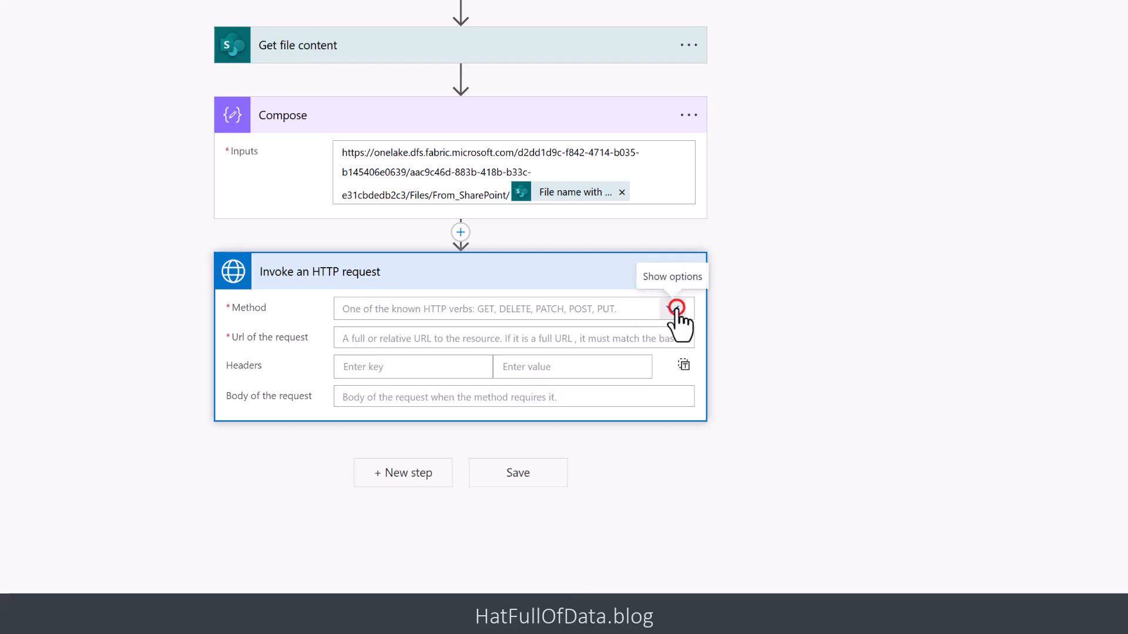
{"action": "left_click", "coordinate": [365, 433]}
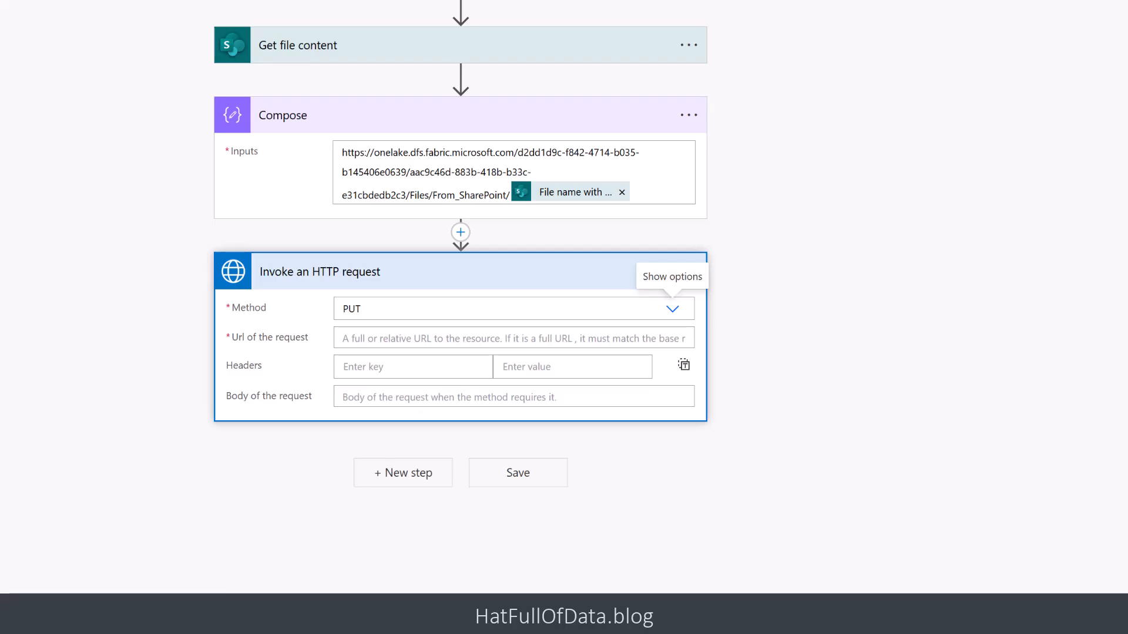
{"action": "left_click", "coordinate": [637, 341]}
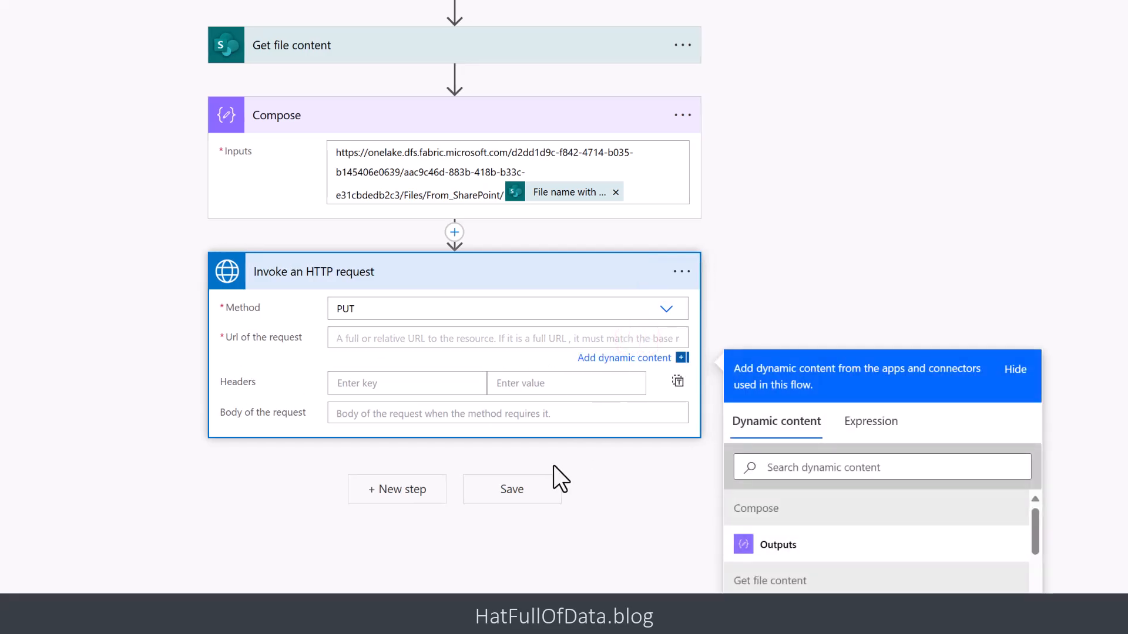
{"action": "left_click", "coordinate": [782, 546]}
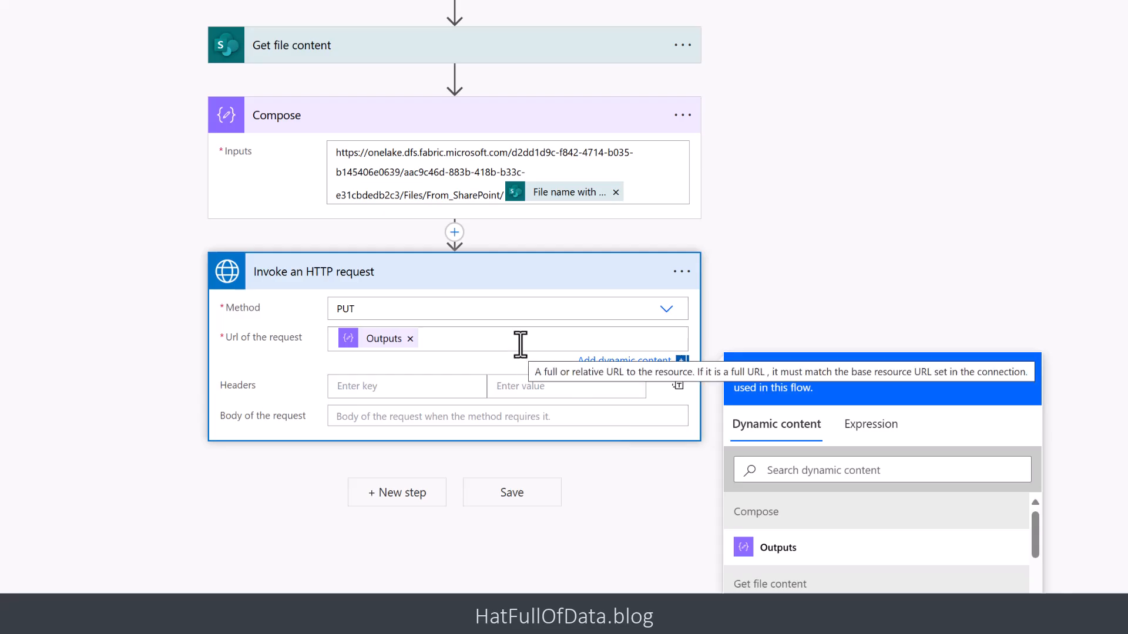
{"action": "type", "text": "?resource=file"}
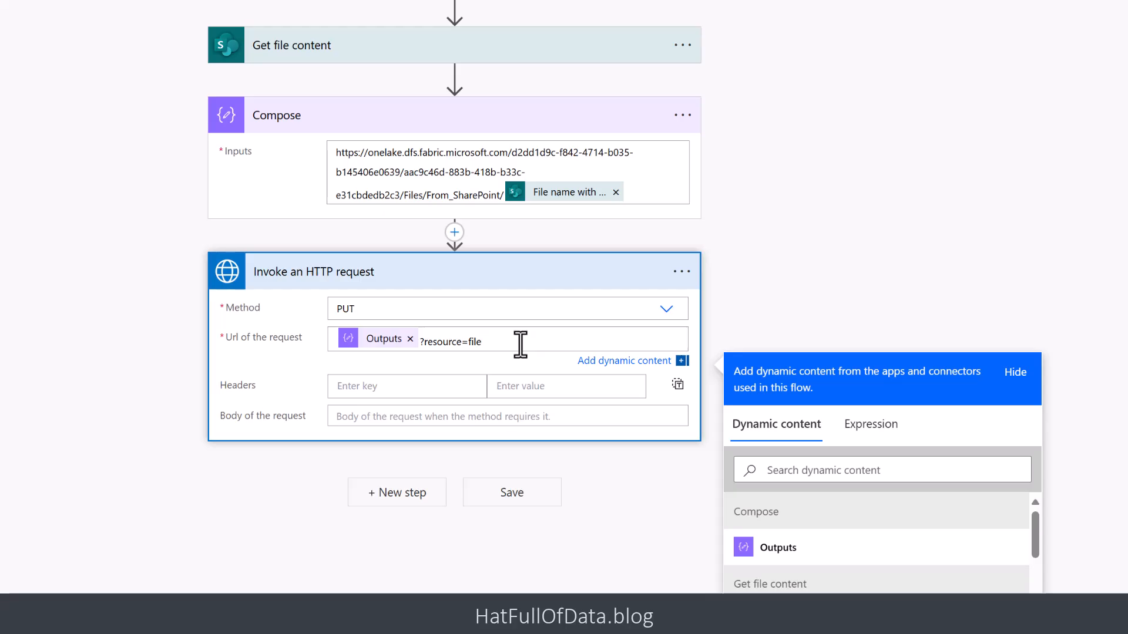
- Add a second preauthorized Invoke an HTTP request action at the end of the flow
{"action": "left_click", "coordinate": [393, 496]}
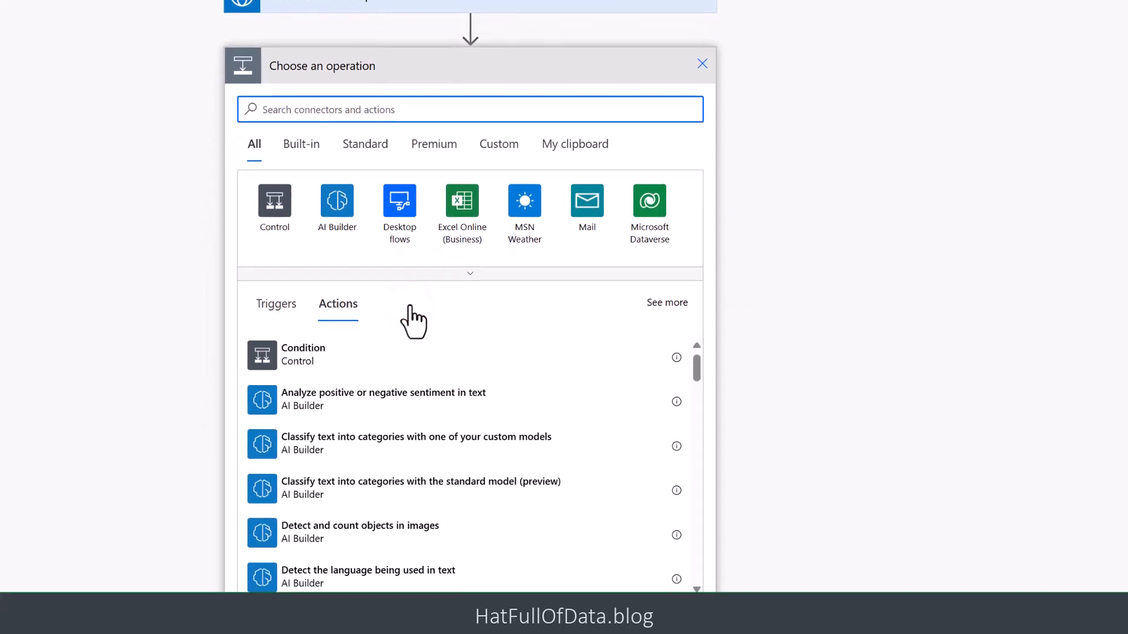
{"action": "type", "text": "p"}
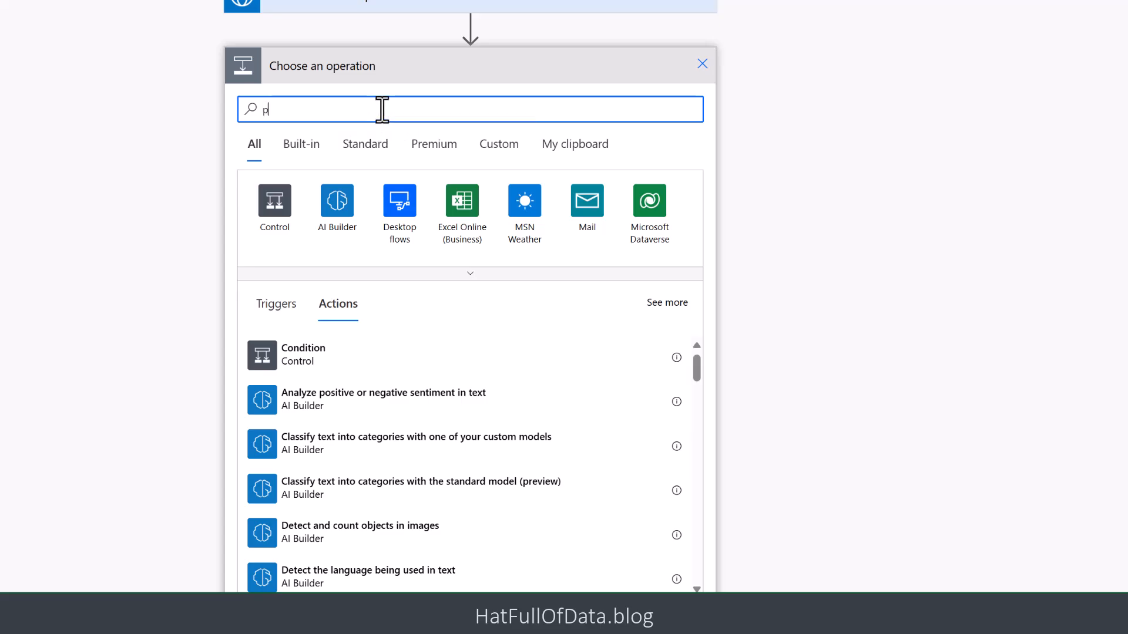
{"action": "type", "text": "reauth"}
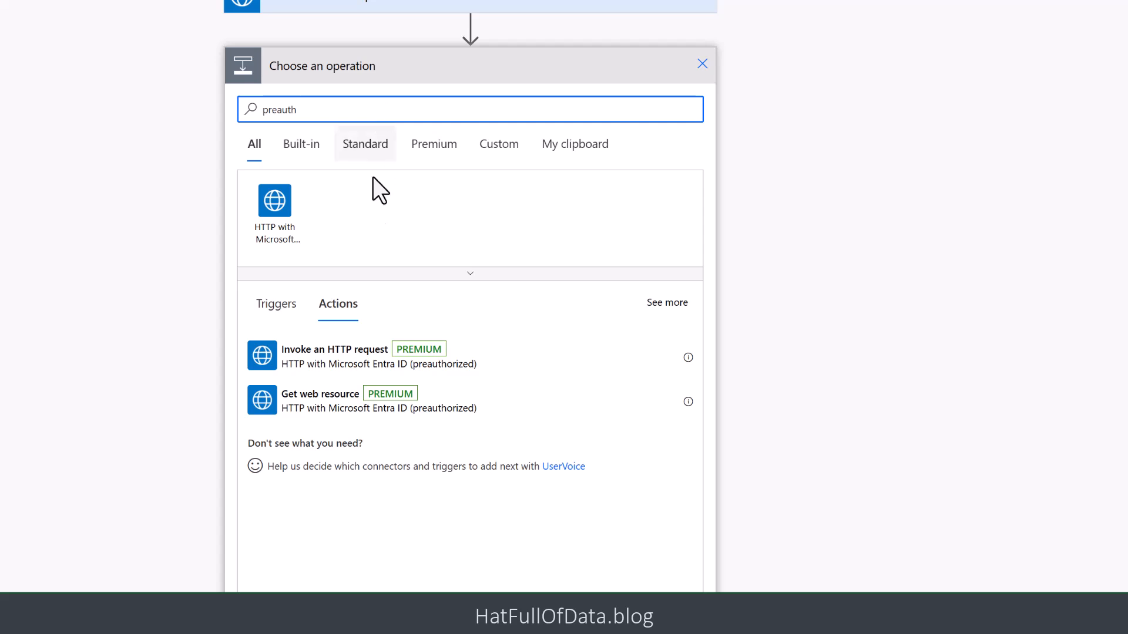
{"action": "left_click", "coordinate": [333, 357]}
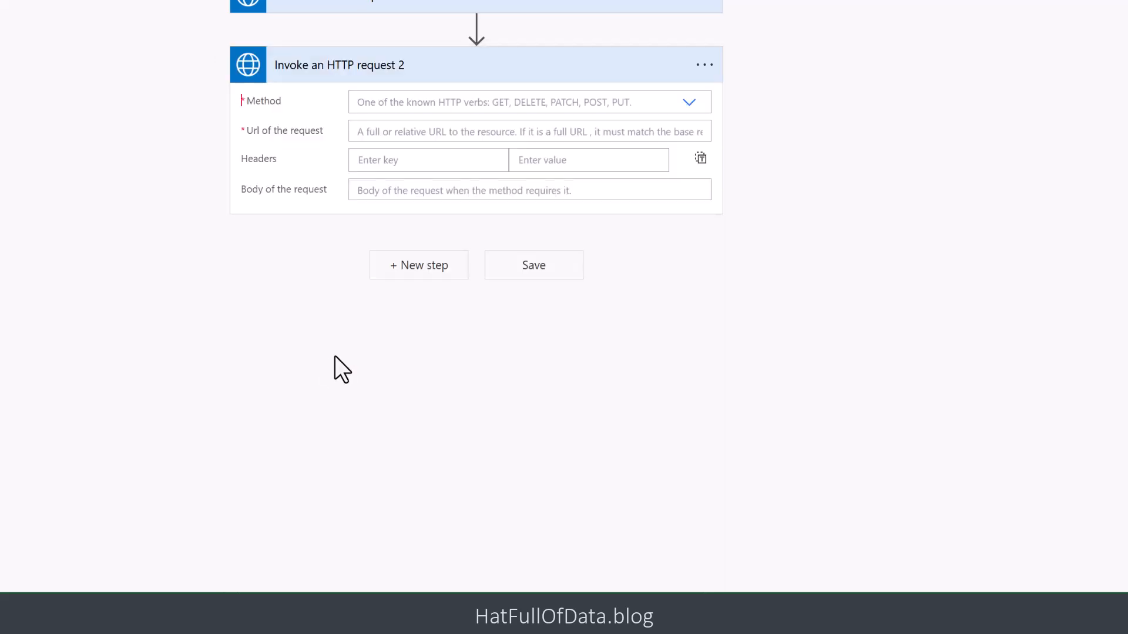
- Set the second HTTP request's method to PATCH and its URL to the Compose Outputs value followed by "?action=append&position=0&flush=true"
{"action": "left_click", "coordinate": [691, 103]}
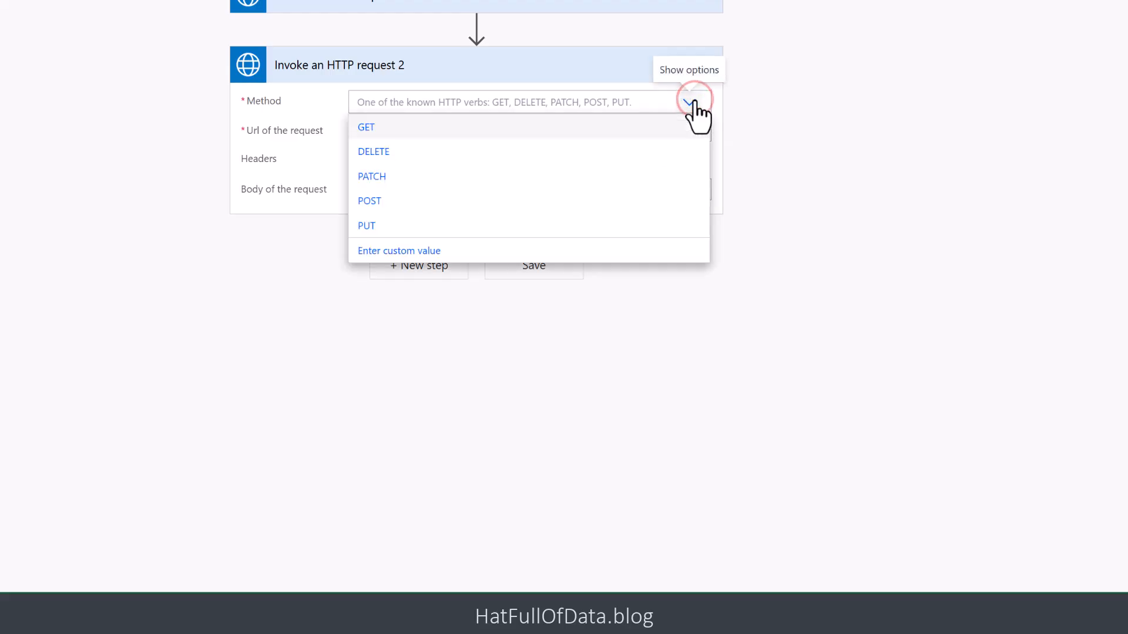
{"action": "left_click", "coordinate": [391, 176]}
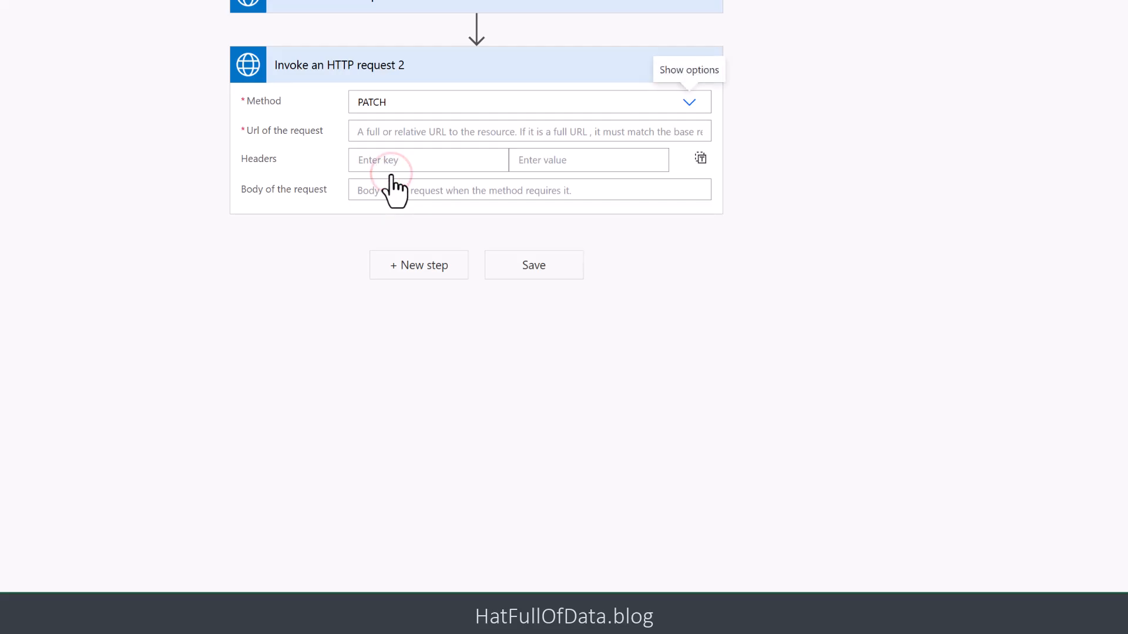
{"action": "left_click", "coordinate": [391, 134]}
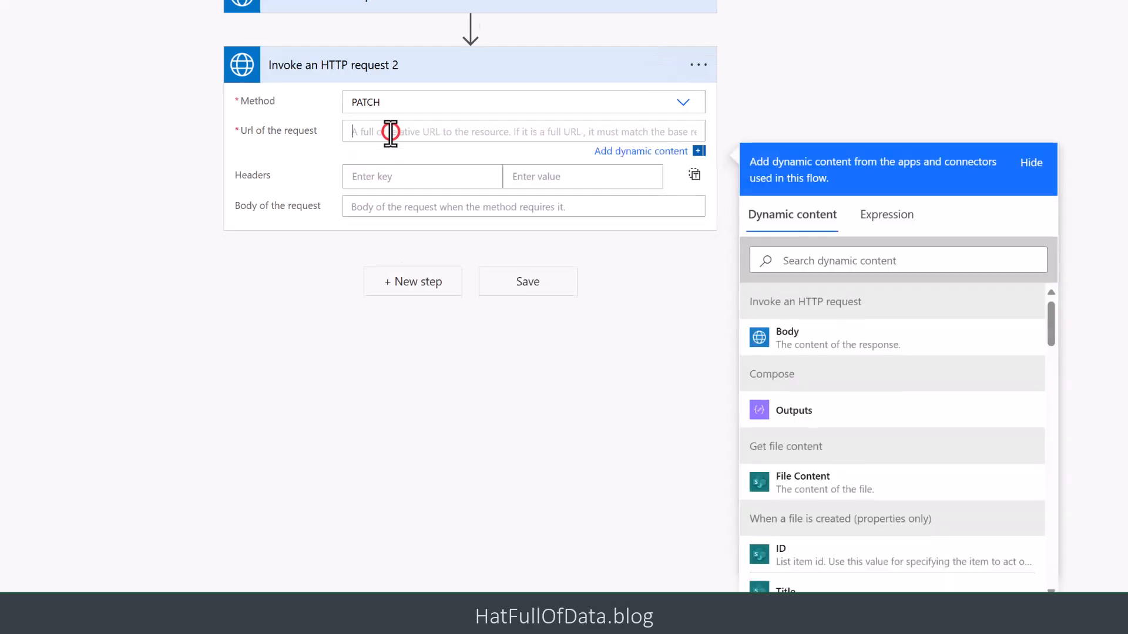
{"action": "left_click", "coordinate": [779, 412]}
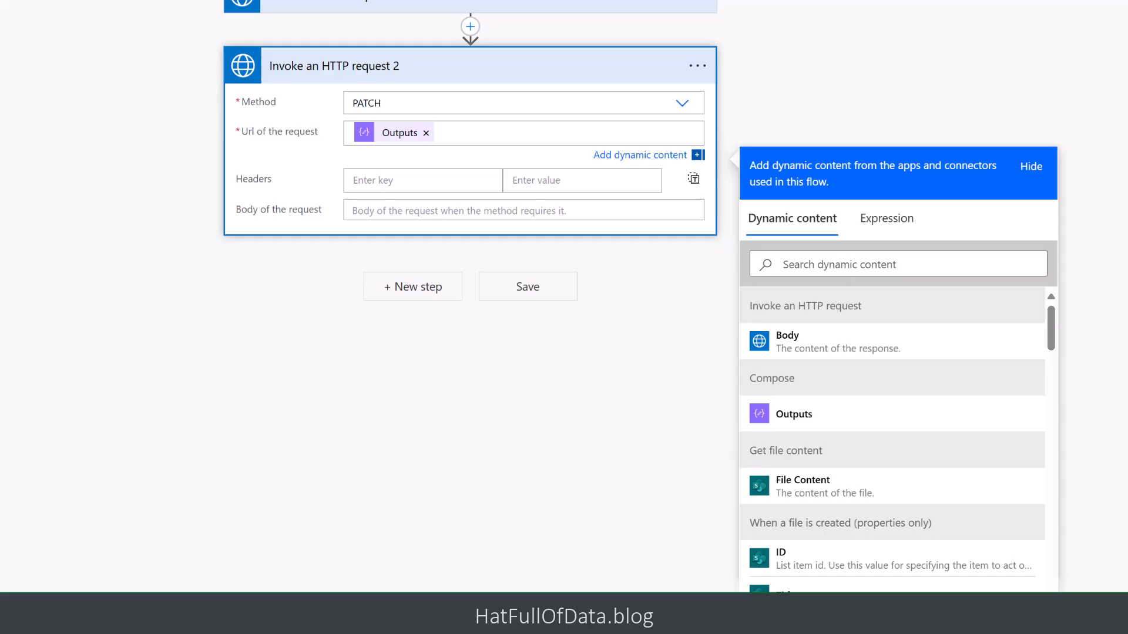
{"action": "left_click", "coordinate": [470, 134]}
{"action": "key", "text": "ctrl+v"}
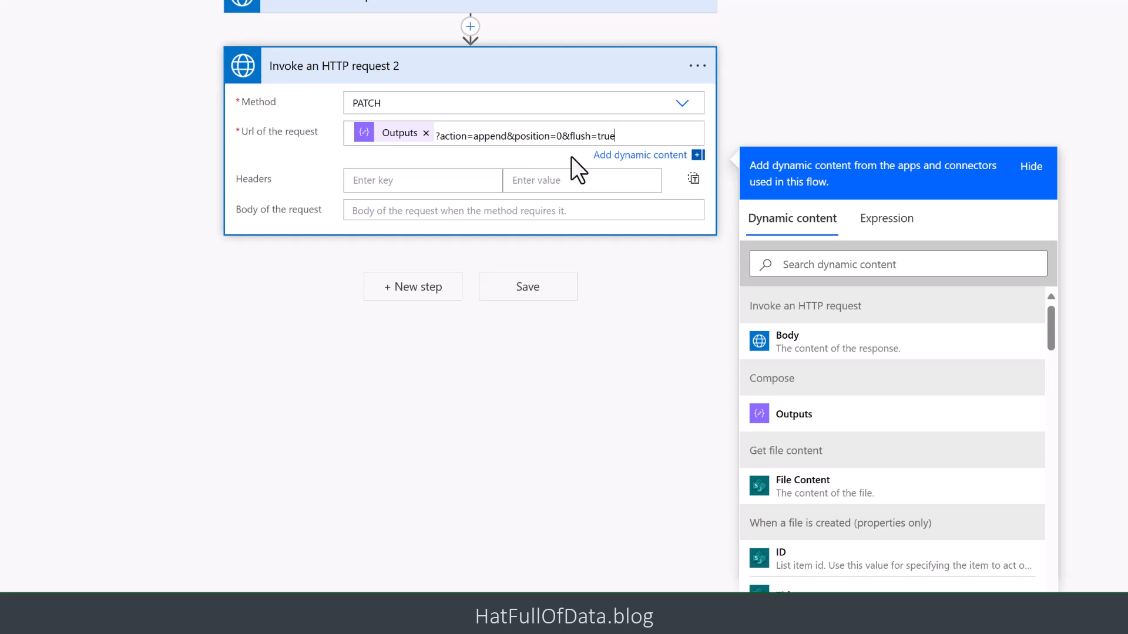
- Set the second HTTP request's body to the File Content dynamic value from Get file content and save the flow
{"action": "left_click", "coordinate": [383, 211]}
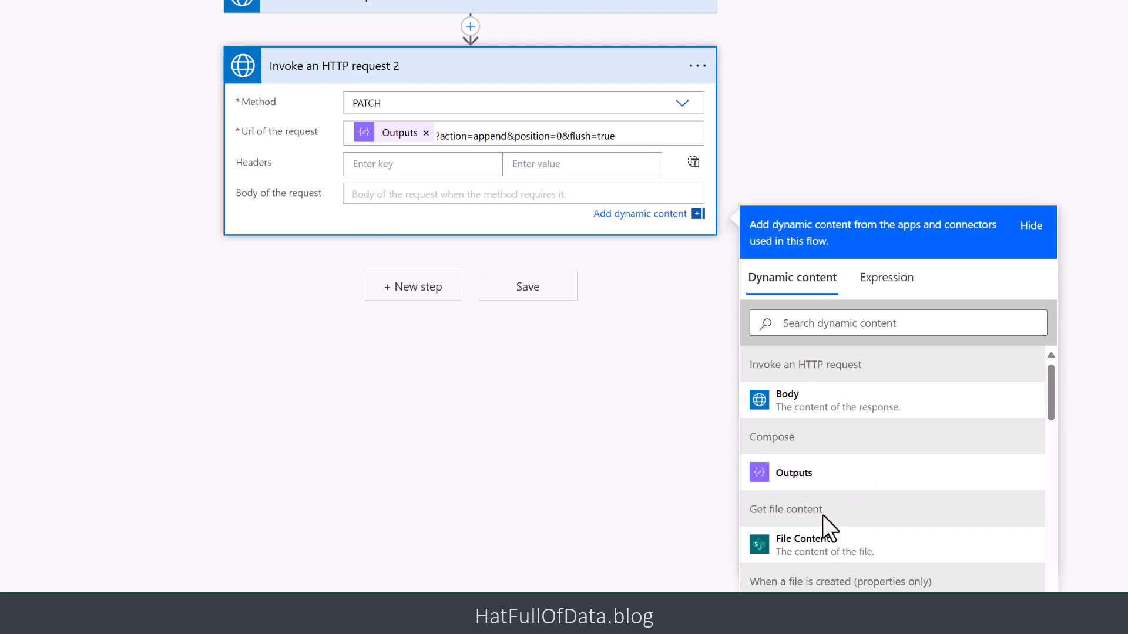
{"action": "left_click", "coordinate": [796, 545]}
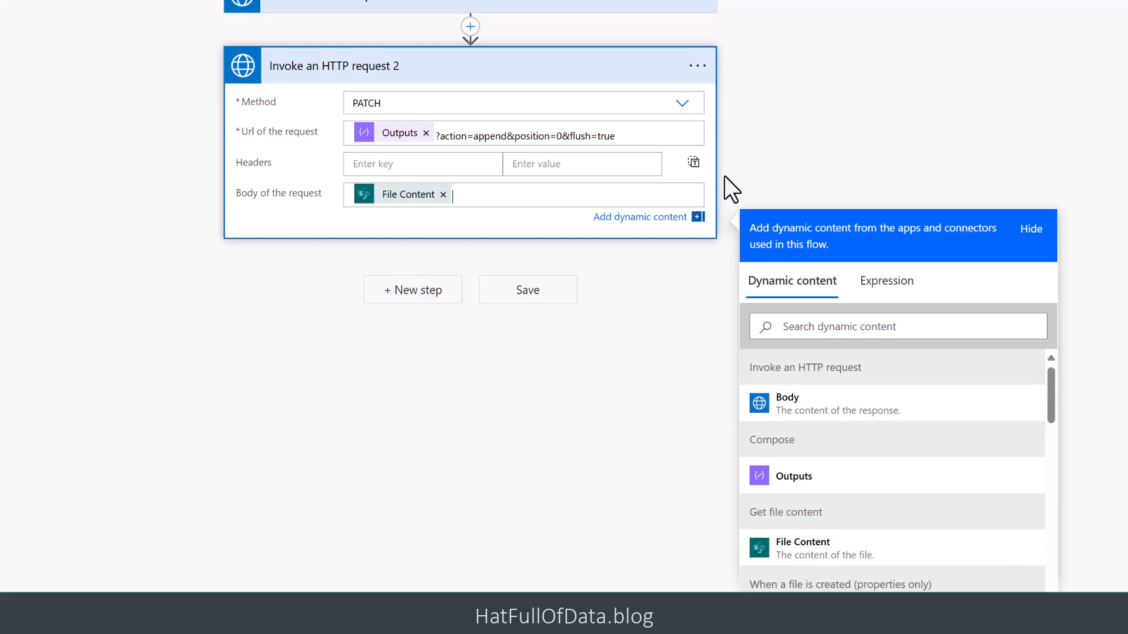
{"action": "left_click", "coordinate": [776, 63]}
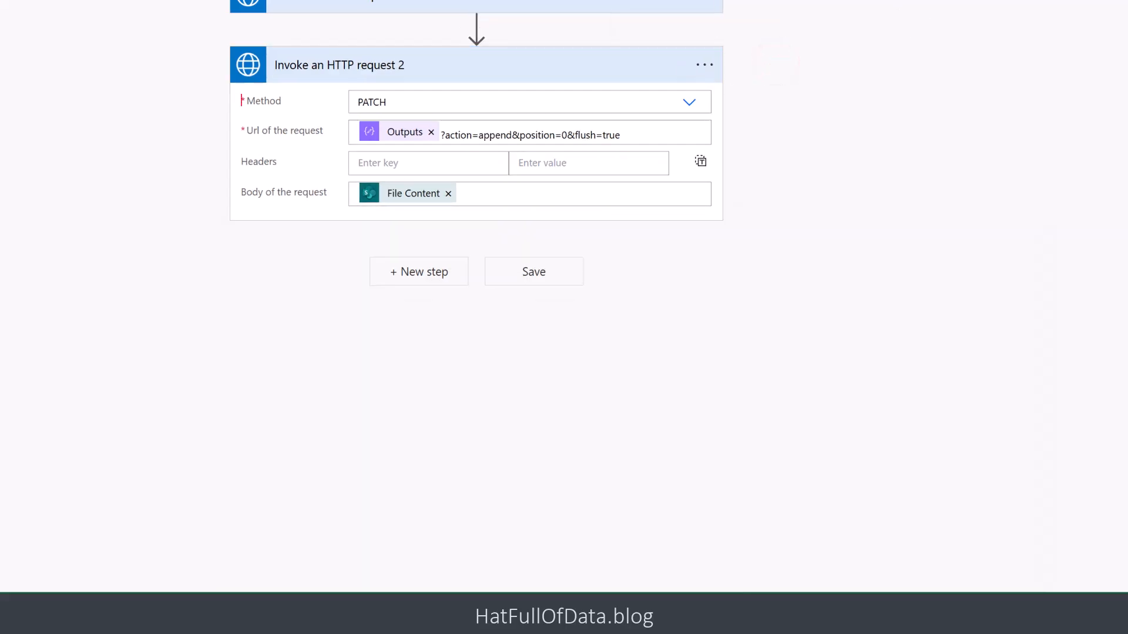
{"action": "left_click", "coordinate": [1007, 74]}
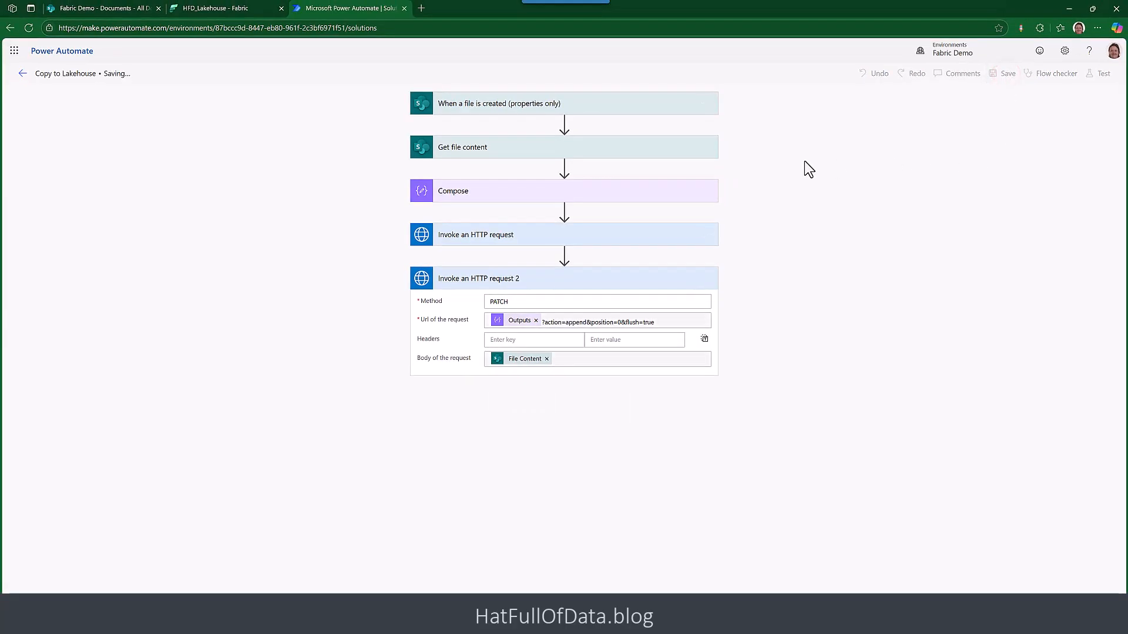
- Switch to the Fabric Demo SharePoint site and upload fruit.csv to its Documents library
{"action": "left_click", "coordinate": [84, 9]}
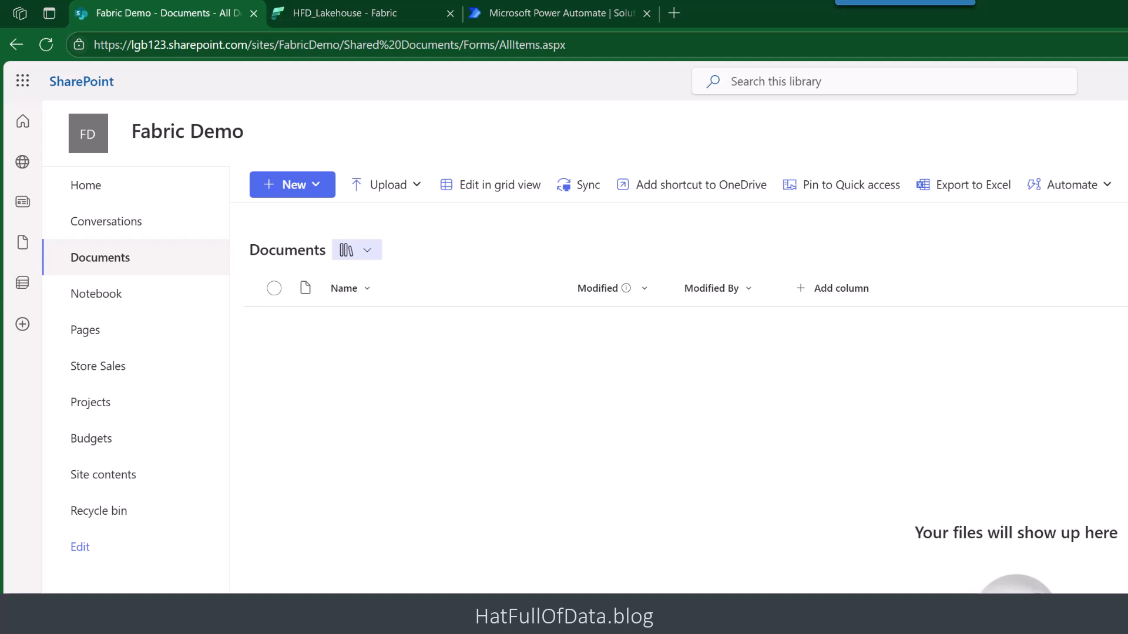
{"action": "left_click_drag", "start_coordinate": [4, 470], "coordinate": [419, 446]}
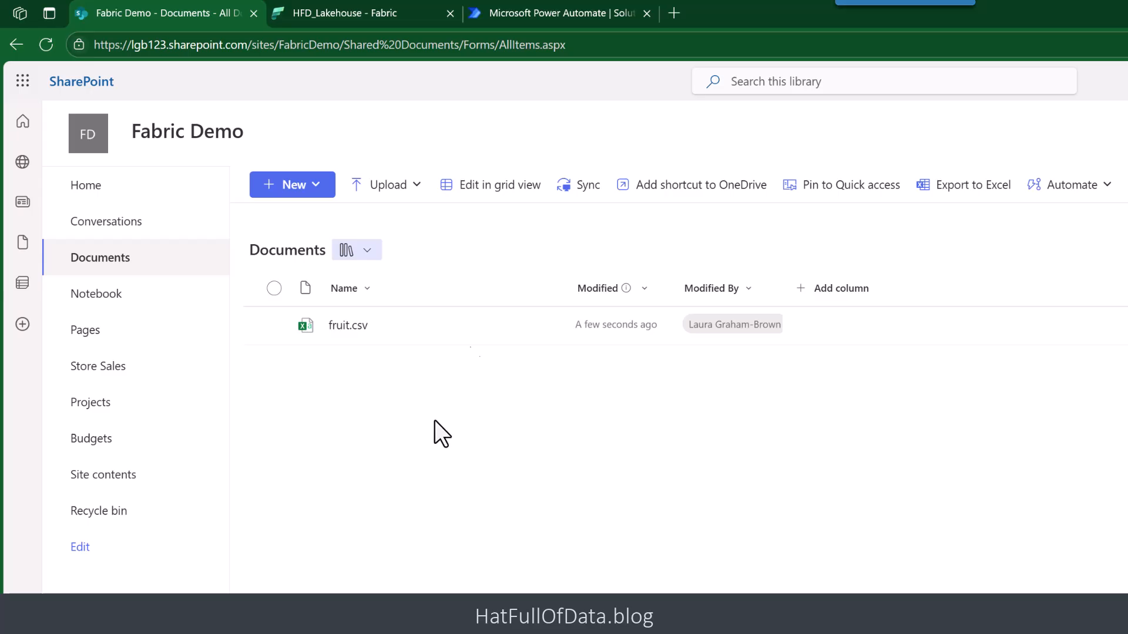
- Return to Power Automate, refresh the Copy to Lakehouse flow's run history and open its latest run
{"action": "left_click", "coordinate": [542, 16]}
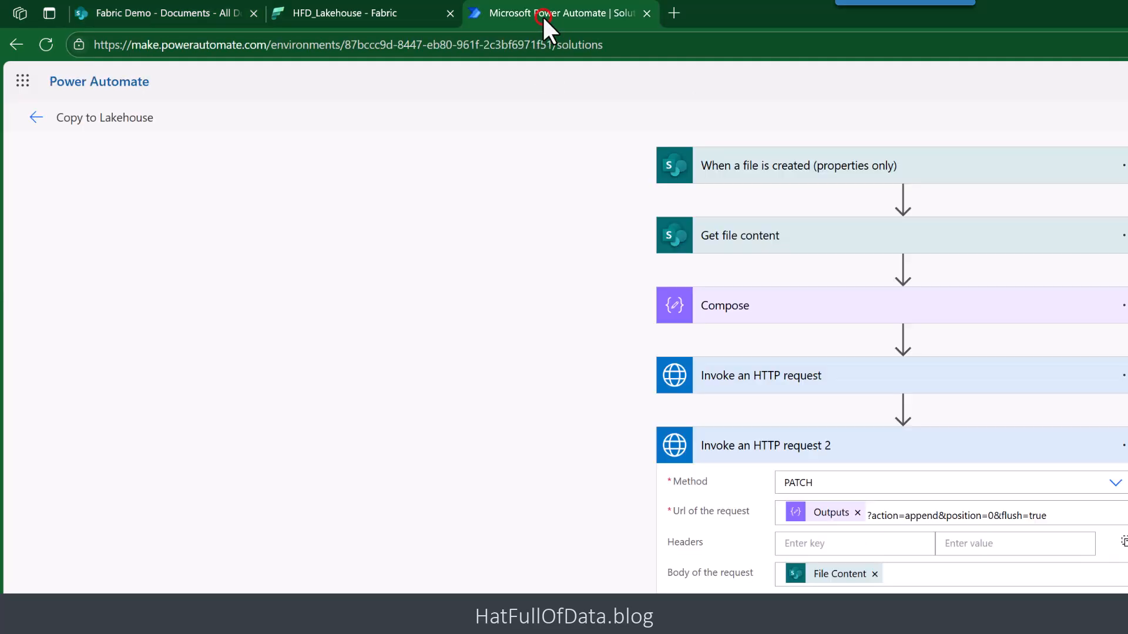
{"action": "left_click", "coordinate": [36, 118]}
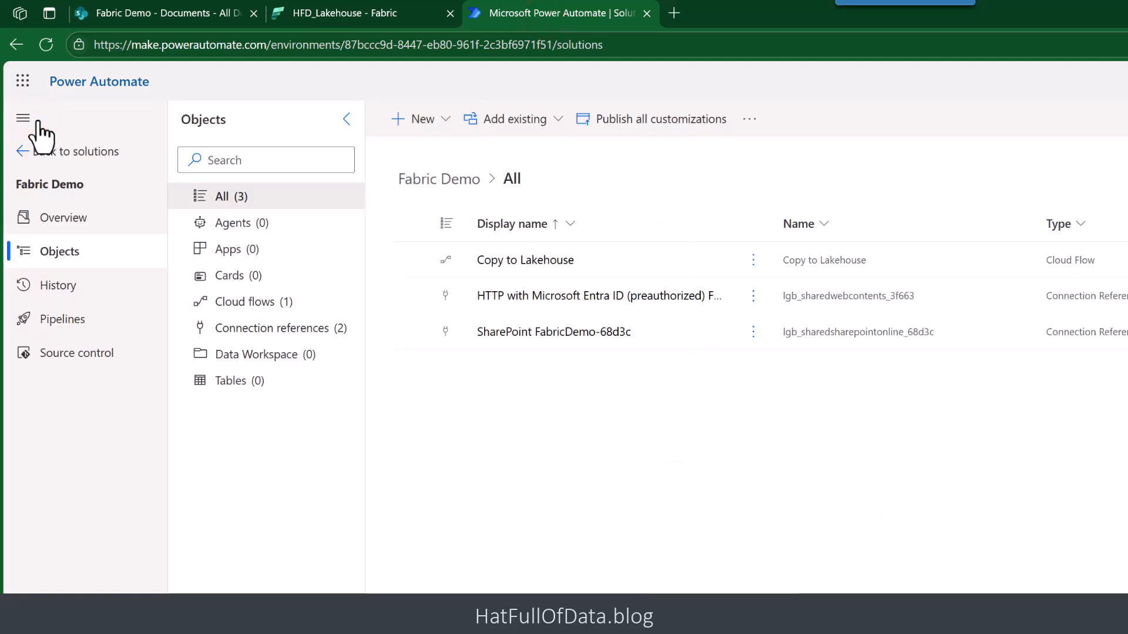
{"action": "left_click", "coordinate": [503, 267]}
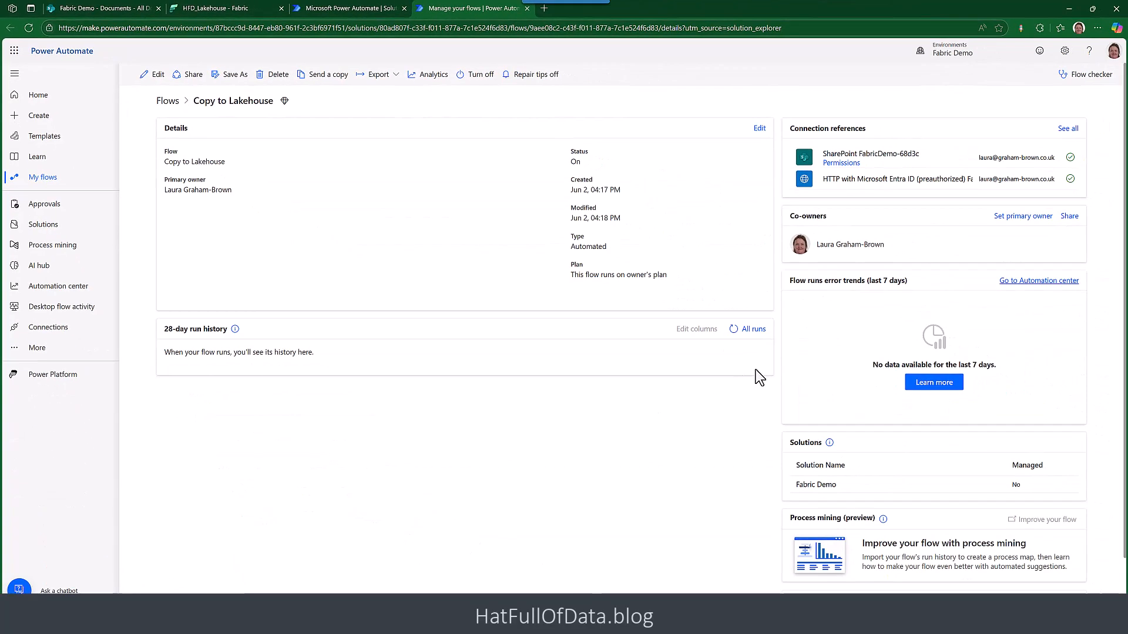
{"action": "left_click", "coordinate": [734, 330]}
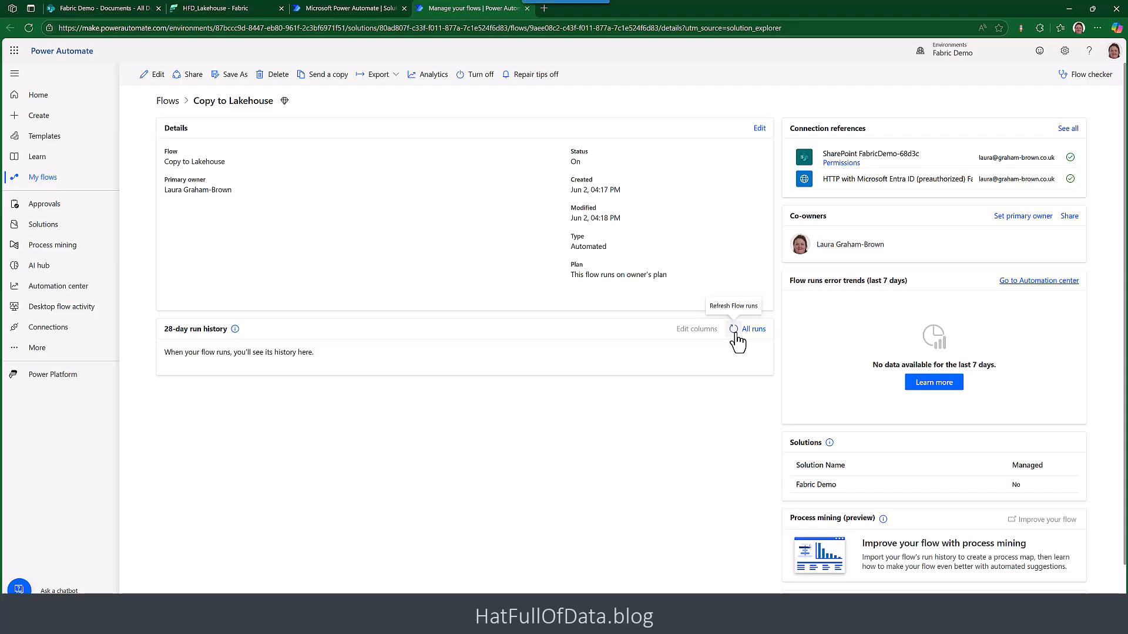
{"action": "left_click", "coordinate": [733, 330]}
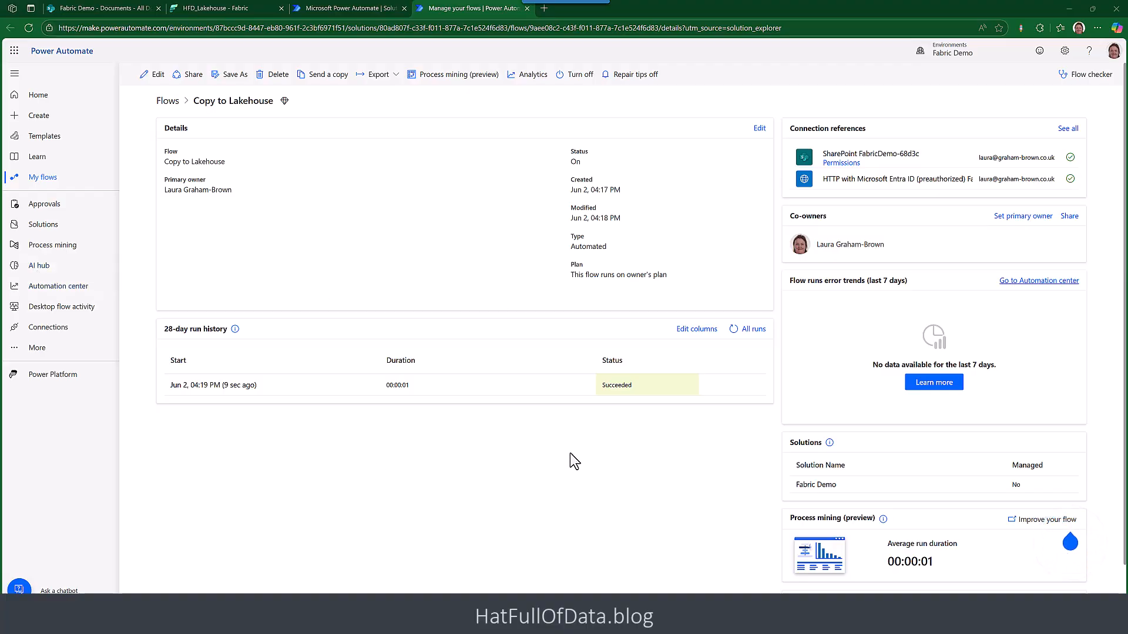
{"action": "left_click", "coordinate": [202, 386]}
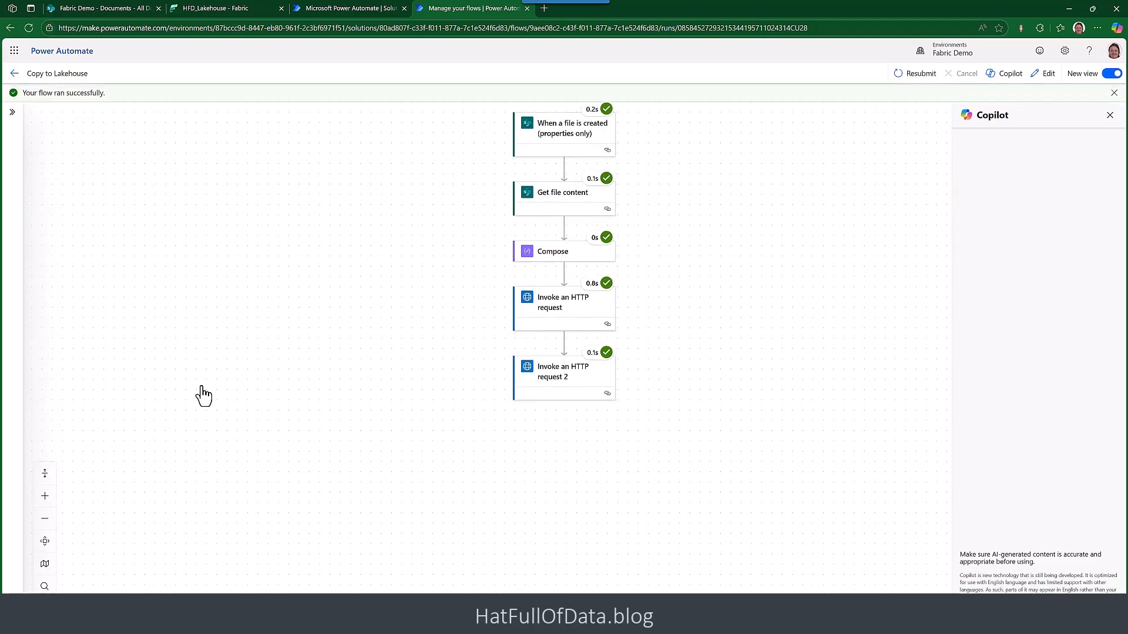
- Switch to HFD_Lakehouse in Fabric, refresh the From_SharePoint folder and preview fruit.csv
{"action": "left_click", "coordinate": [230, 11]}
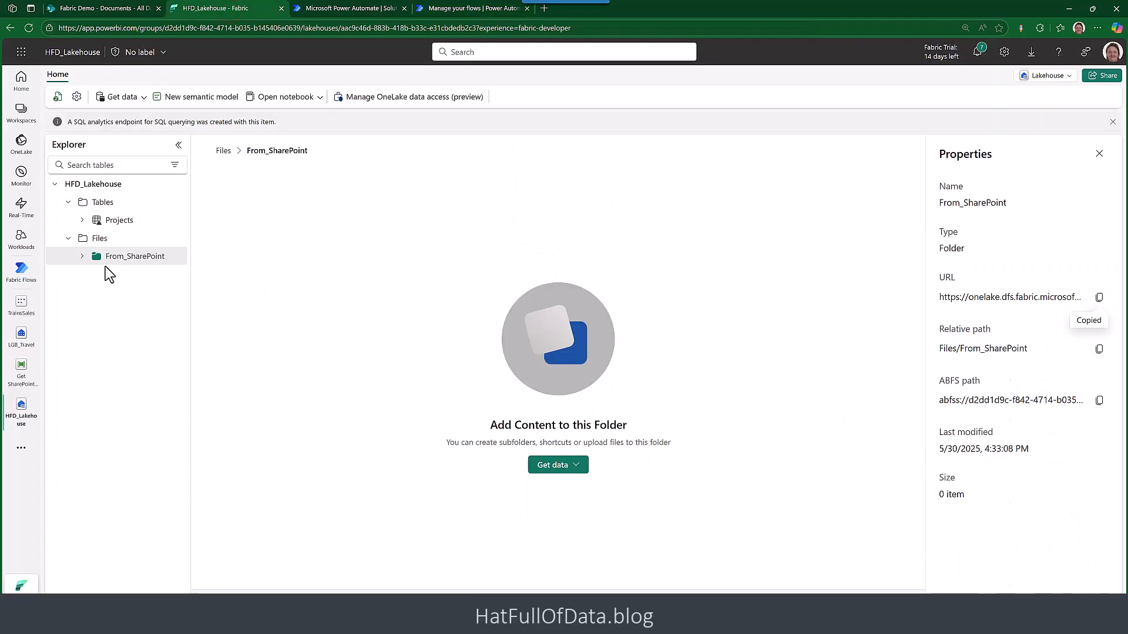
{"action": "left_click", "coordinate": [175, 257]}
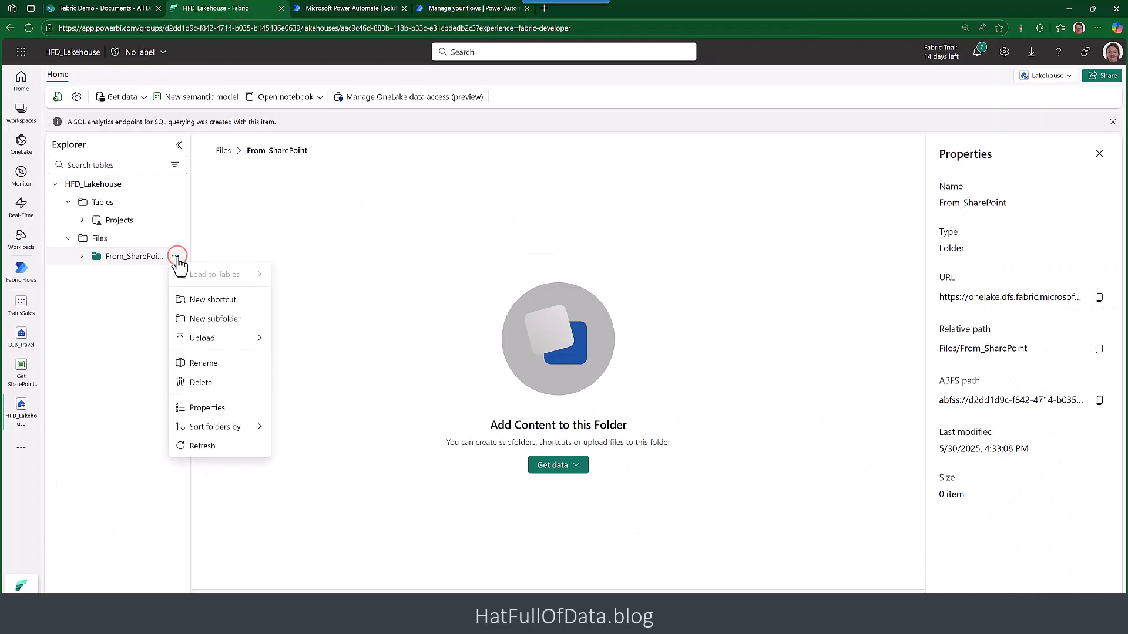
{"action": "left_click", "coordinate": [187, 446]}
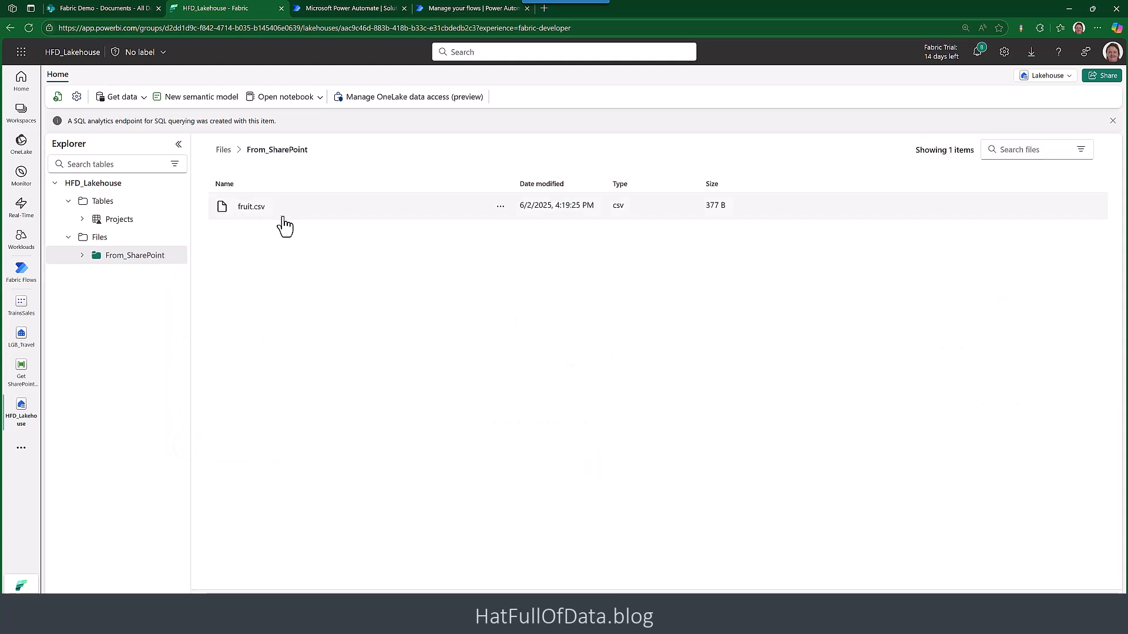
{"action": "left_click", "coordinate": [251, 207]}
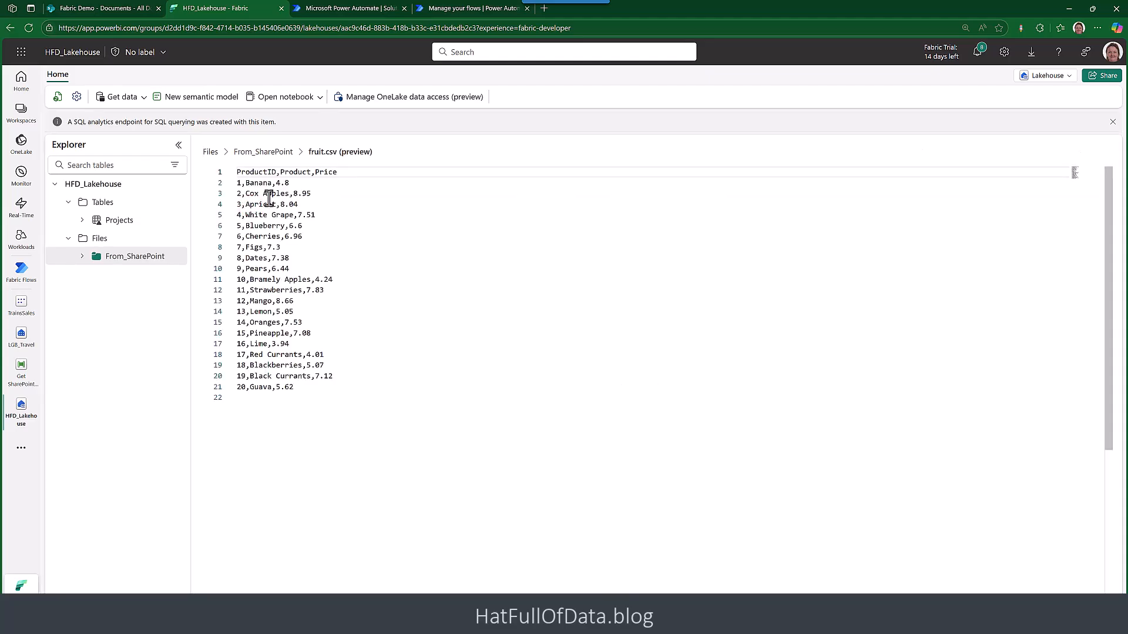